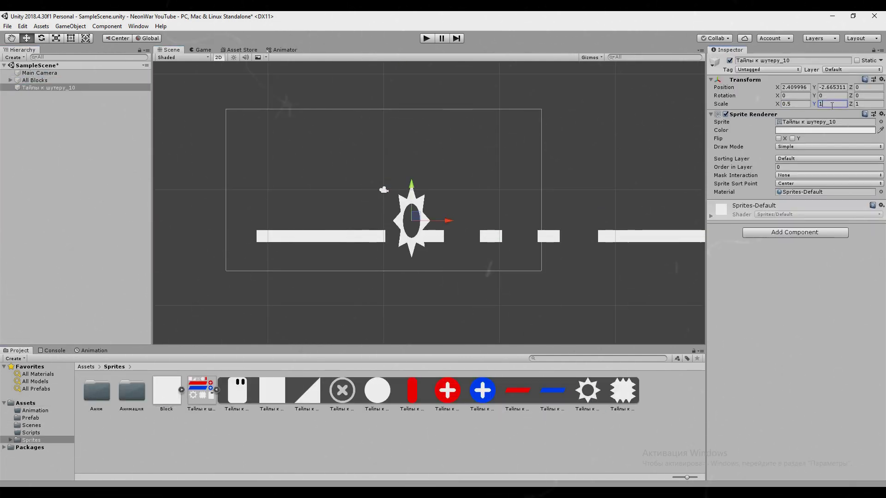
Add a Polygon Collider 2D to the saw.
click(86, 367)
click(800, 233)
key(Return)
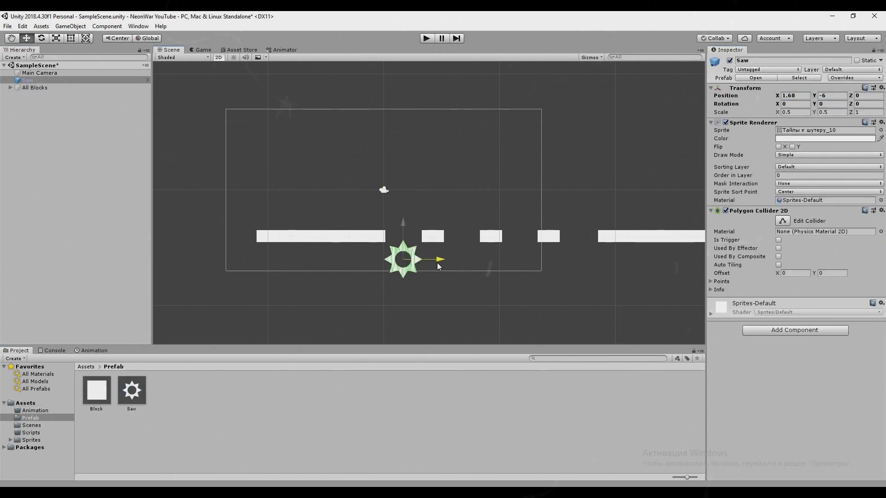
Duplicate the saw and slide the copies along X under the next platform gaps.
key(ctrl+d)
drag(507, 260, 624, 262)
key(ctrl+d)
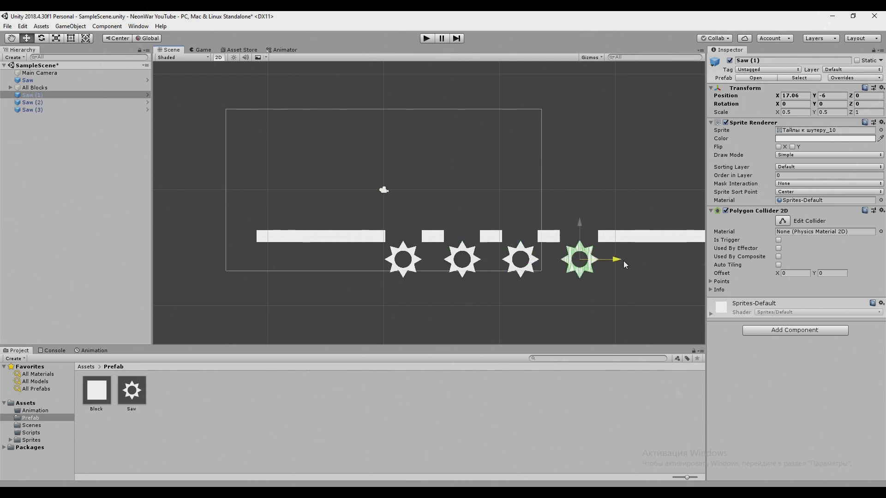
Drag the spiky block sprite from the Sprites folder into the scene above the platform.
click(104, 363)
click(31, 439)
drag(623, 391, 418, 210)
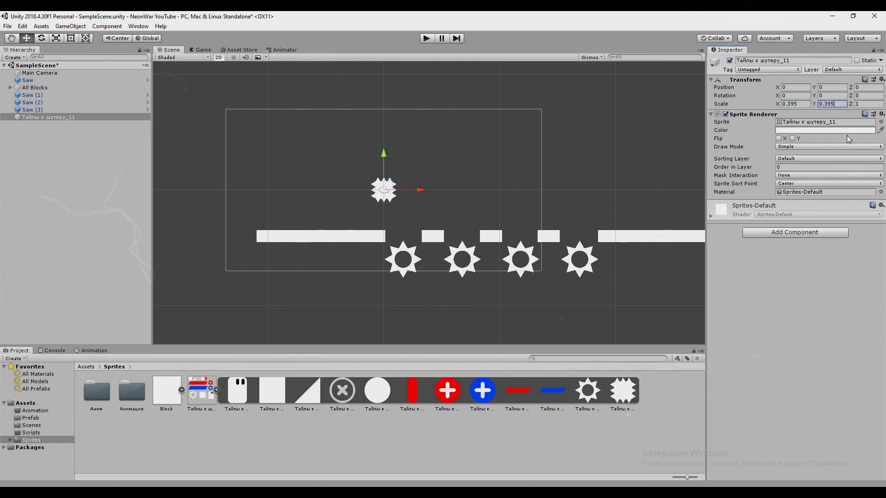
Give the spiky block a Polygon Collider 2D and a Kinematic Rigidbody 2D with Continuous collision detection.
click(795, 232)
text(po)
click(777, 287)
click(794, 322)
click(768, 386)
click(829, 299)
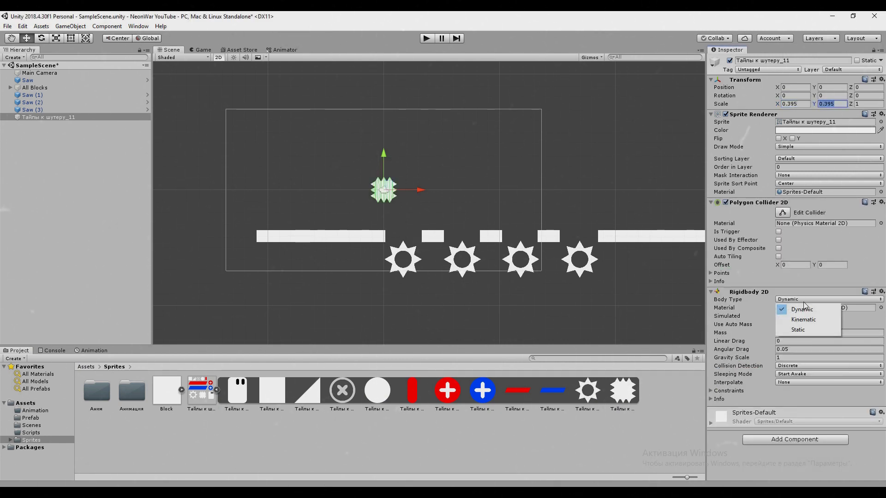
click(794, 317)
click(829, 333)
click(793, 352)
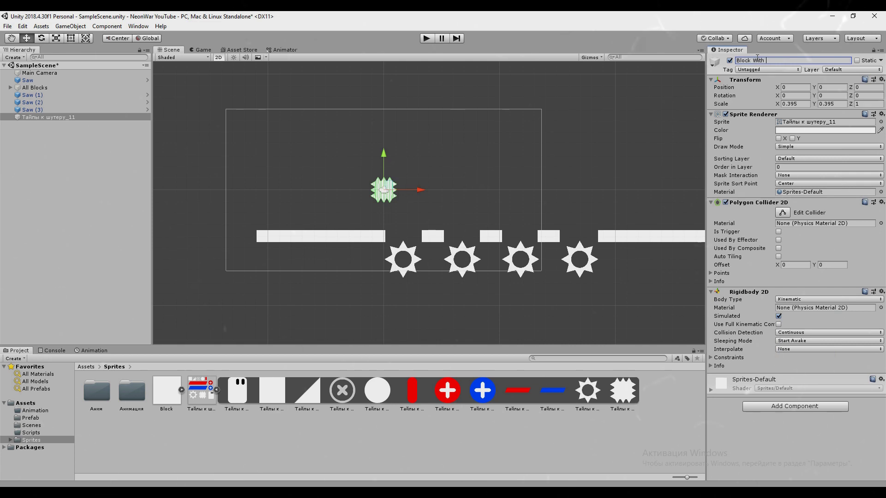
Save Block With Thorns as a prefab in the Prefab folder.
click(85, 367)
double_click(131, 390)
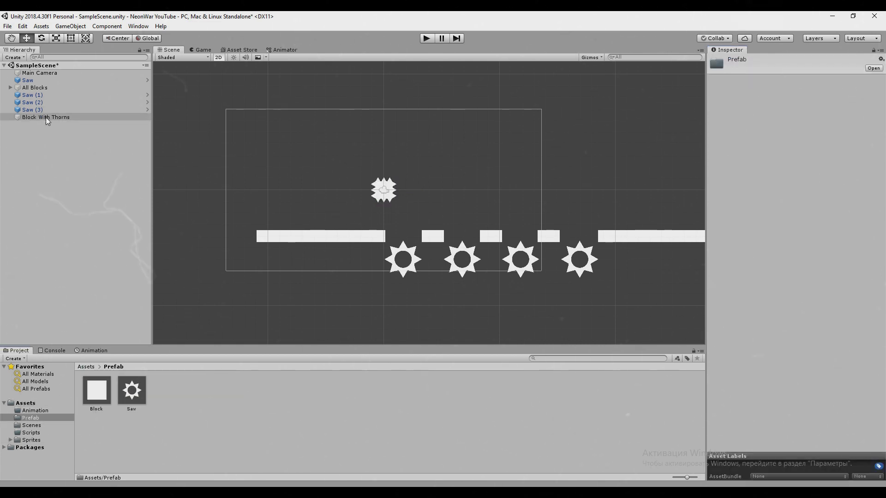
drag(45, 117, 134, 415)
Duplicate the thorn block and position the copies between the platforms.
scroll(269, 176, down, 2)
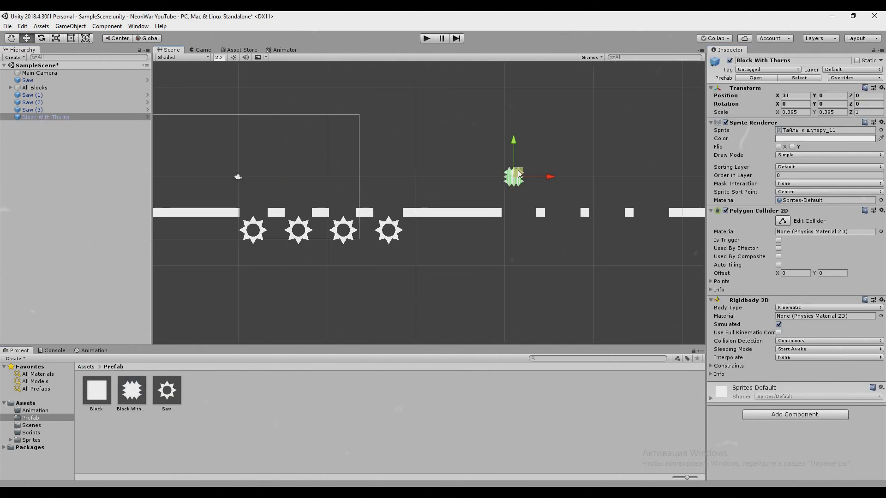
drag(518, 174, 525, 226)
middle_drag(571, 214, 502, 251)
middle_drag(443, 215, 346, 199)
drag(346, 199, 348, 194)
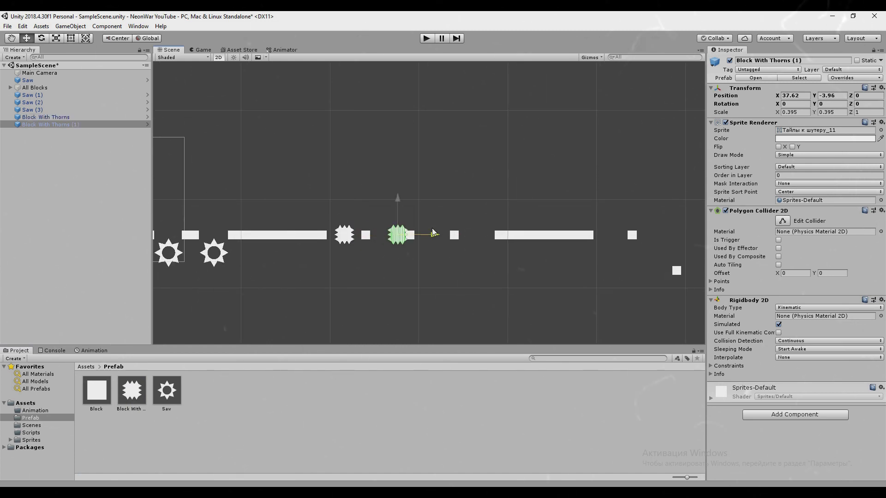
mouse_move(434, 232)
mouse_down()
mouse_move(424, 230)
mouse_move(468, 236)
mouse_up()
key(ctrl+d)
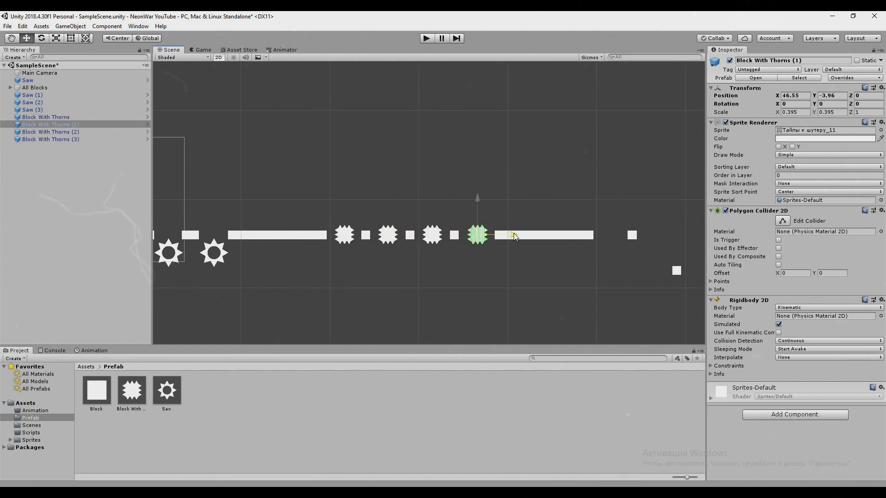
scroll(513, 234, down, 3)
click(527, 259)
Create an empty All Saw object and parent the four saws under it.
key(ctrl+shift+n)
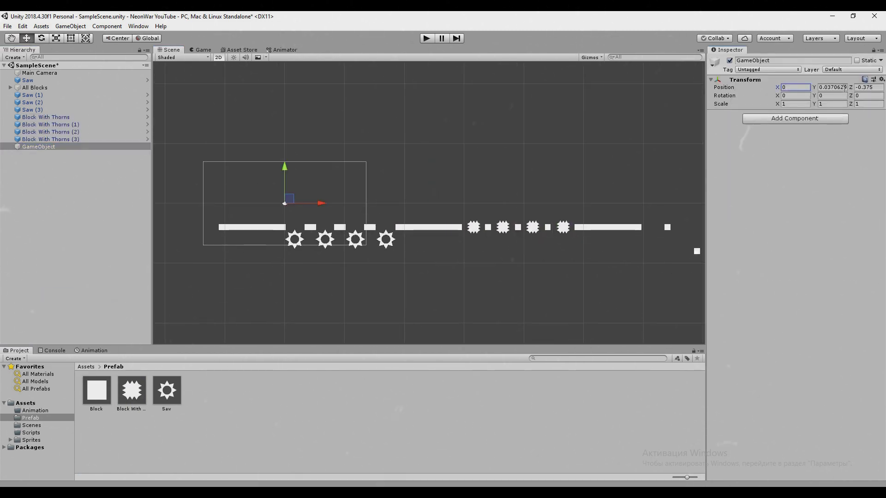
click(27, 81)
shift+click(32, 110)
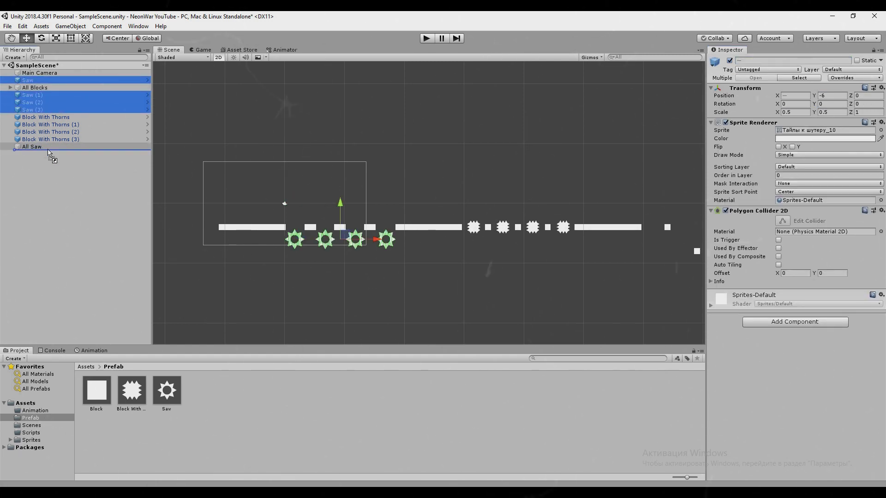
drag(32, 110, 38, 147)
click(10, 117)
Create an empty All BWT object and parent the four thorn blocks under it.
right_click(33, 159)
click(64, 223)
text(All BWT)
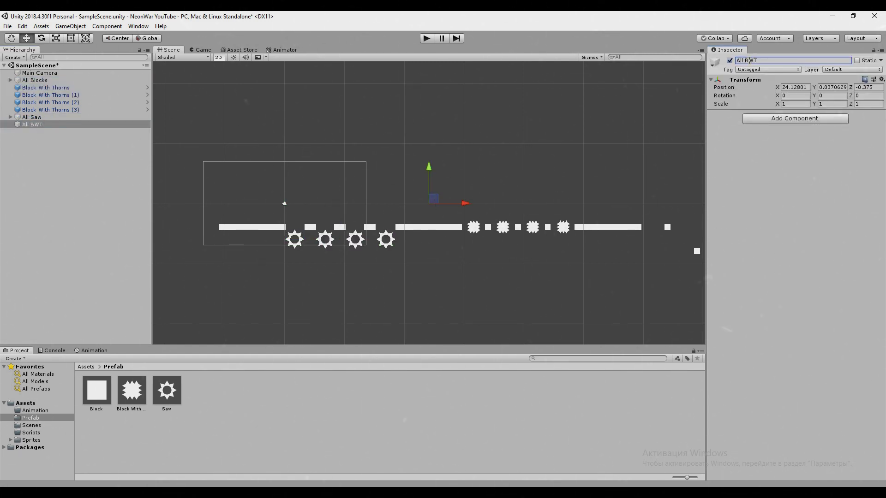
click(46, 88)
shift+click(108, 110)
drag(108, 110, 81, 153)
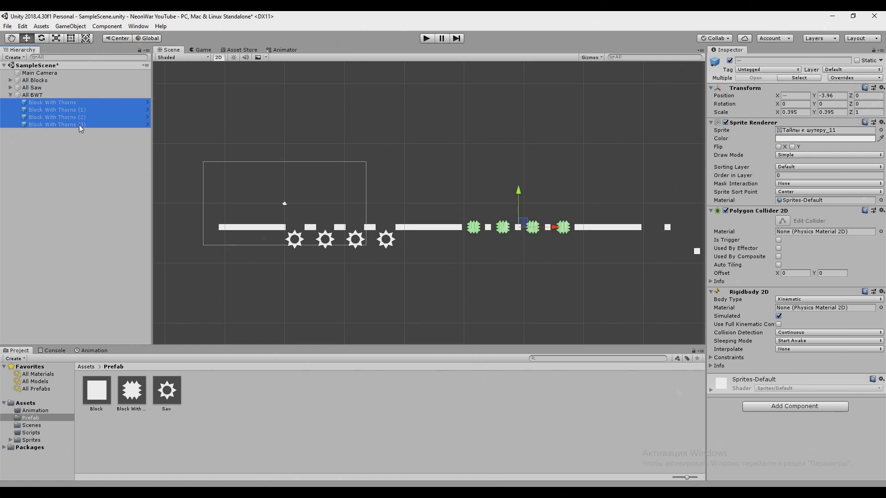
click(52, 134)
click(31, 440)
Place the red character sprite from the Анимация folder in the scene at X 0.
double_click(131, 390)
drag(97, 391, 411, 217)
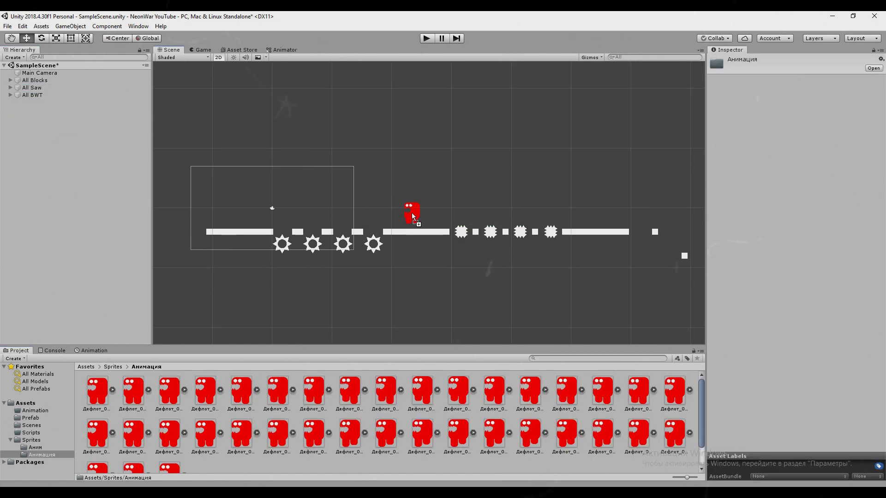
double_click(795, 87)
text(0.5)
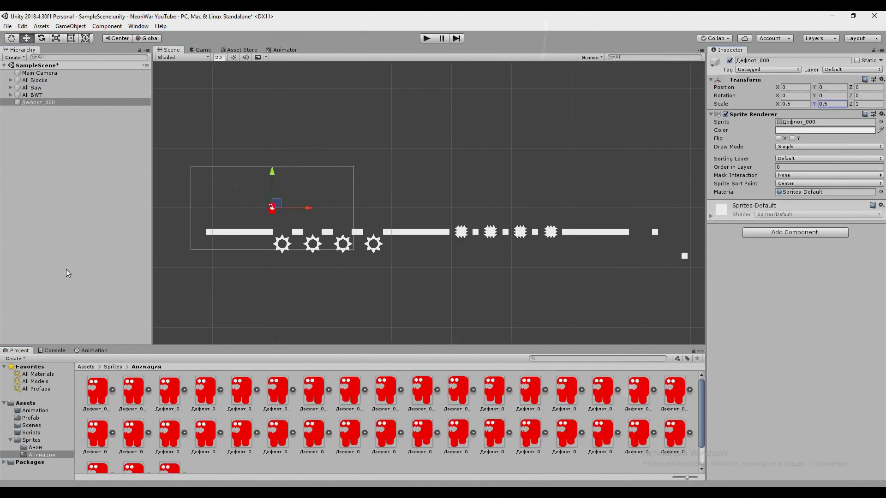
Add a Polygon Collider 2D and a Kinematic Rigidbody 2D to the red character.
click(86, 367)
click(820, 236)
text(coll)
click(776, 348)
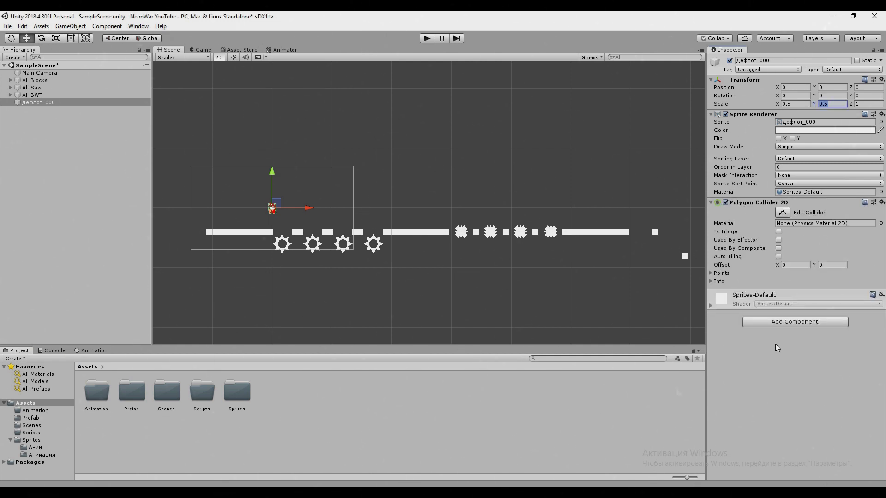
click(787, 323)
key(Return)
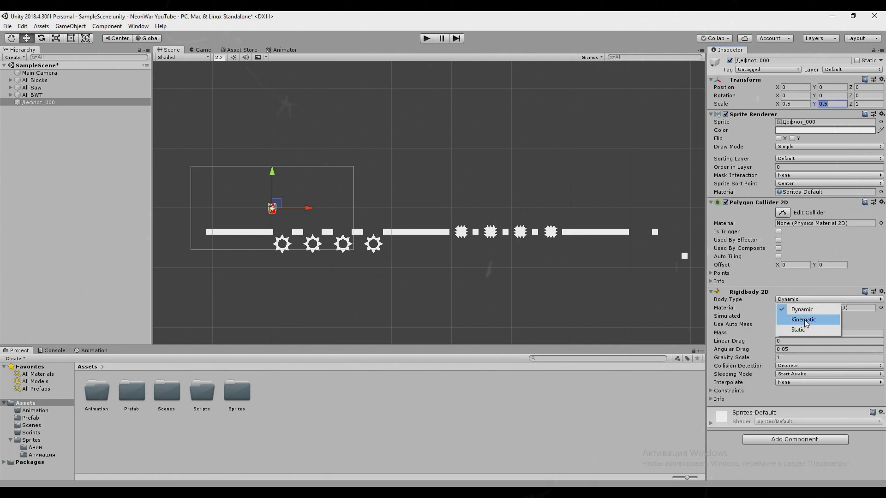
click(806, 324)
click(759, 357)
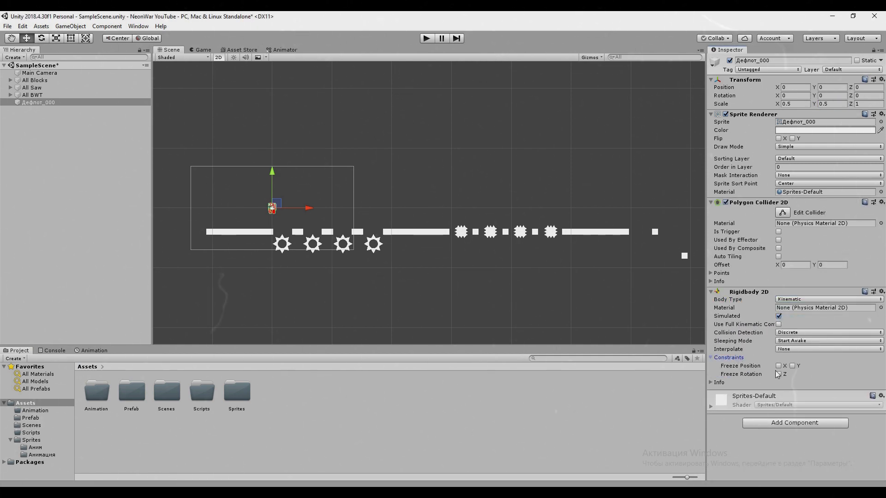
click(735, 358)
text(running)
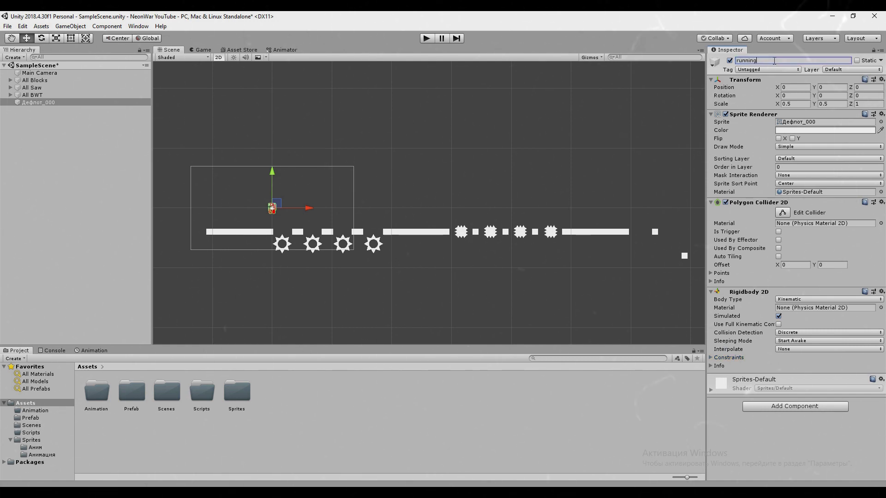
Save the red character as the running prefab in the Prefab folder and open it.
double_click(142, 400)
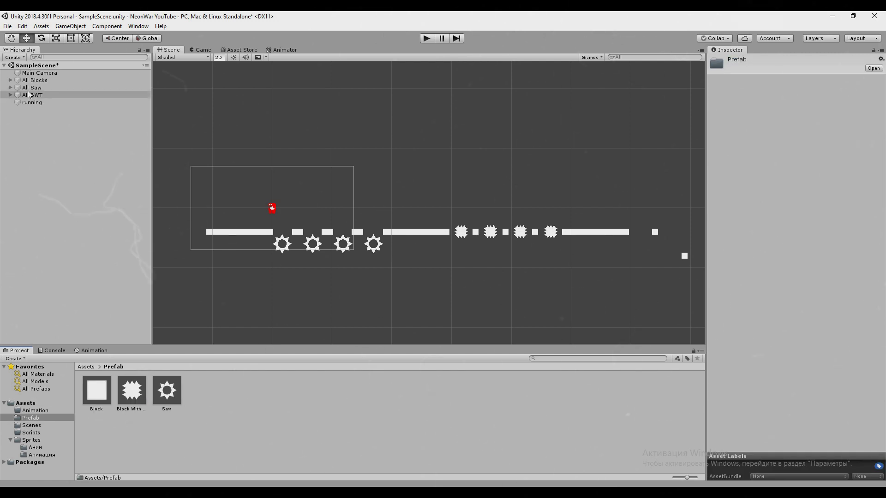
drag(215, 392, 215, 393)
double_click(167, 390)
text(runni)
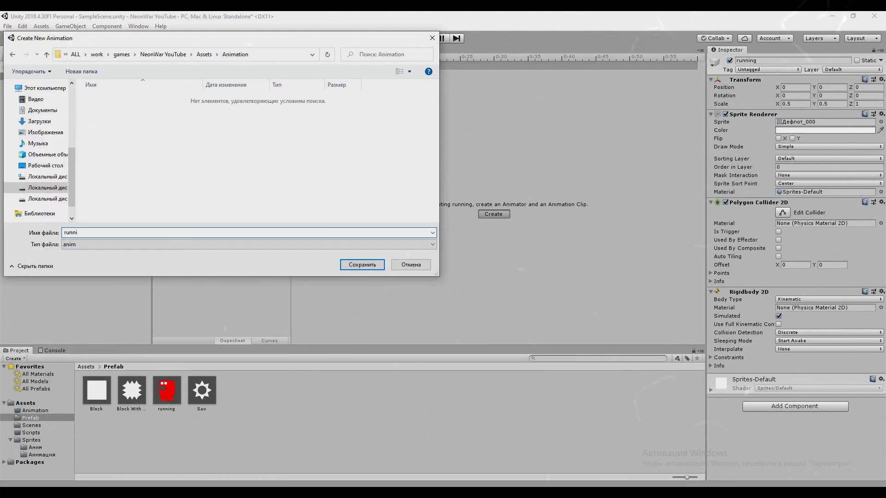
Save the new animation clip as running.anim.
text(ng)
key(Return)
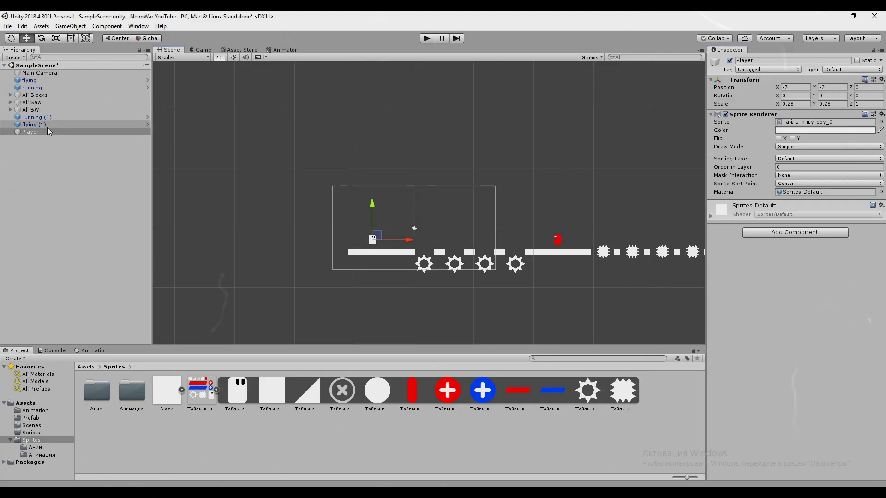
Give the Player a Box Collider 2D and a Rigidbody 2D with Z rotation frozen.
double_click(48, 132)
click(795, 232)
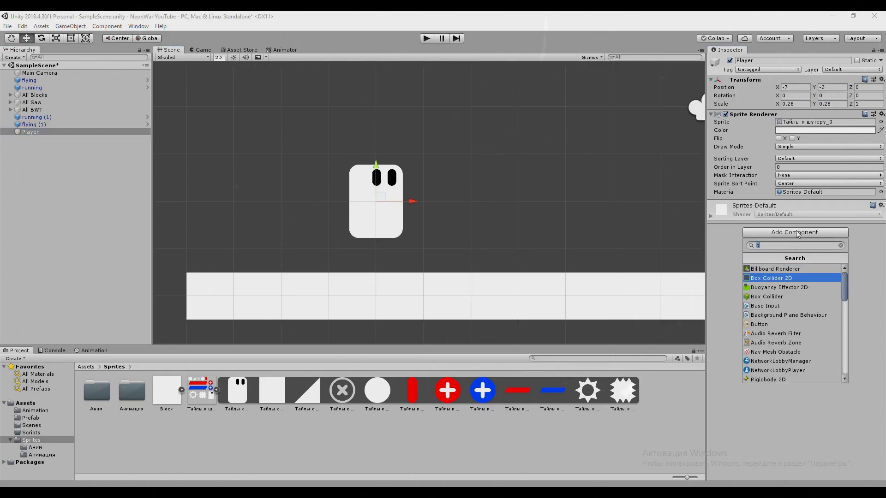
click(795, 291)
click(795, 342)
click(786, 351)
click(720, 399)
click(778, 415)
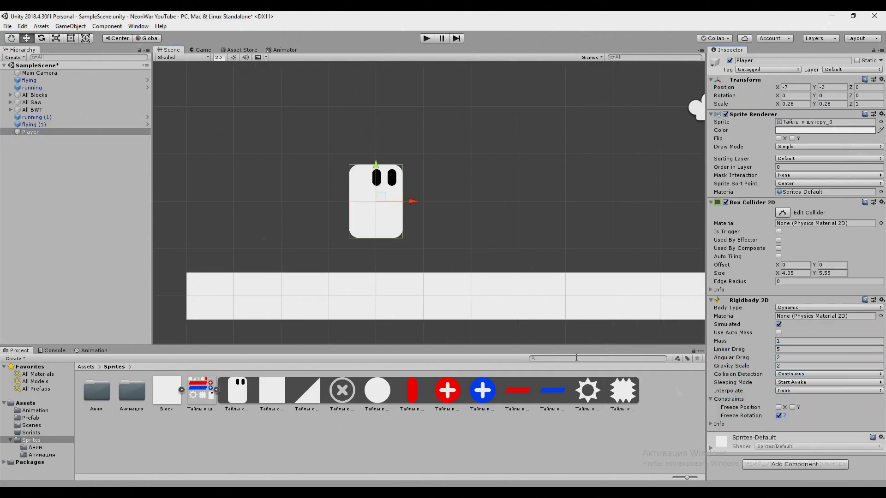
Add and rename empty child objects under the Player, including the aim point.
click(86, 200)
click(759, 61)
text(S)
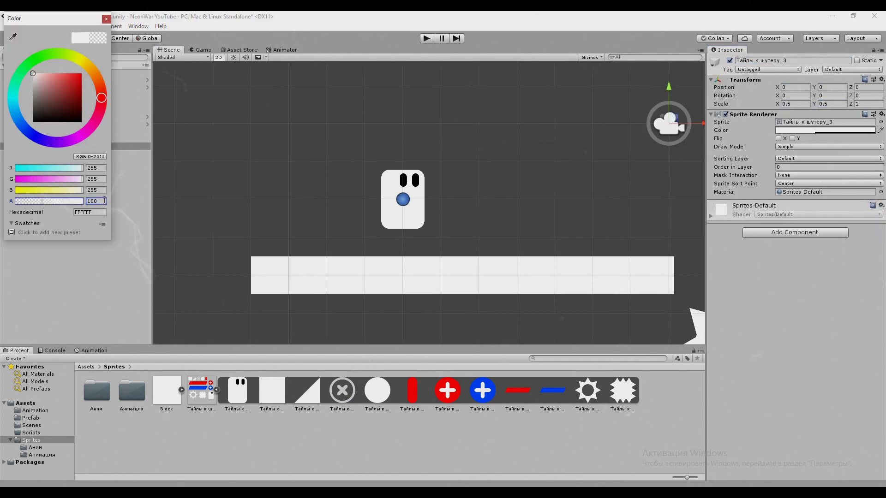
click(788, 60)
text(Aim)
click(11, 132)
Create a Flying Enemy root object with a new empty child object.
key(ctrl+shift+n)
text(Flying Enemy)
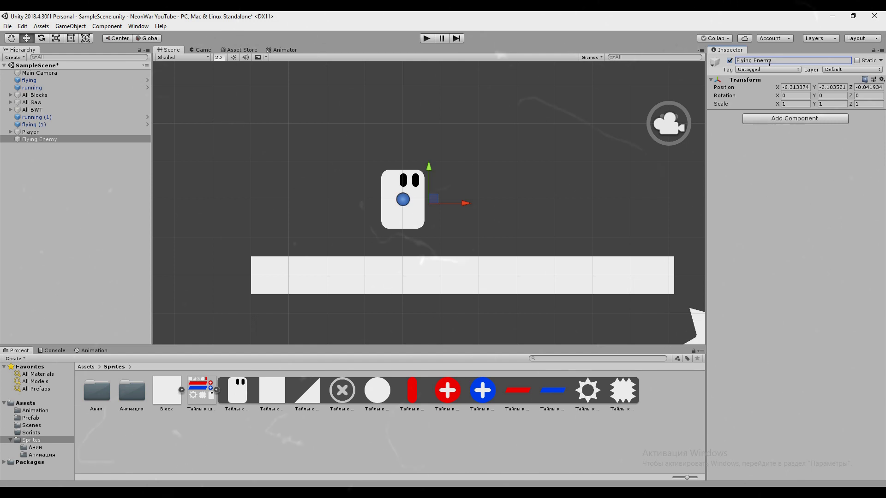
key(ctrl+shift+n)
click(774, 59)
text(ru)
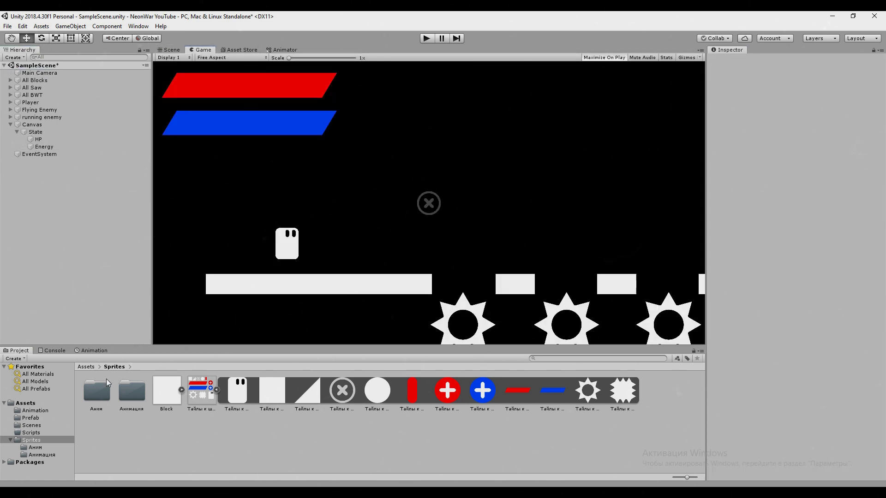
Create the UpdateRotation C# script in the Scripts folder.
right_click(212, 400)
mouse_move(253, 182)
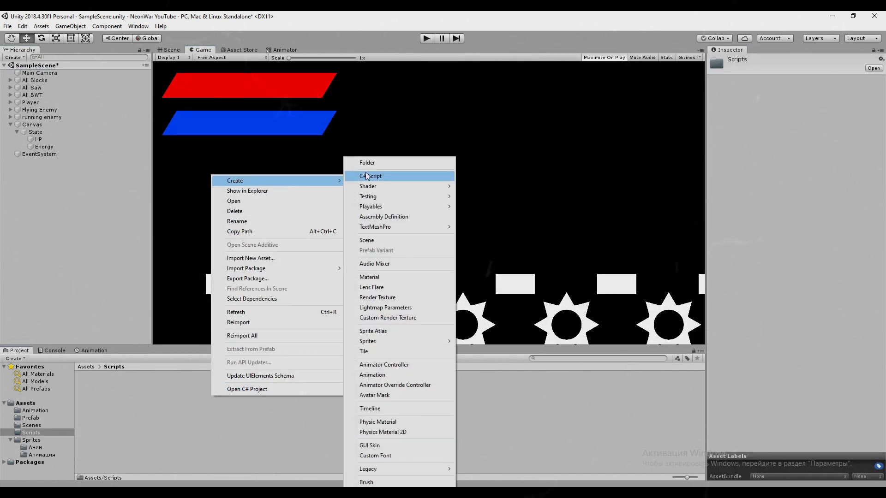
click(368, 176)
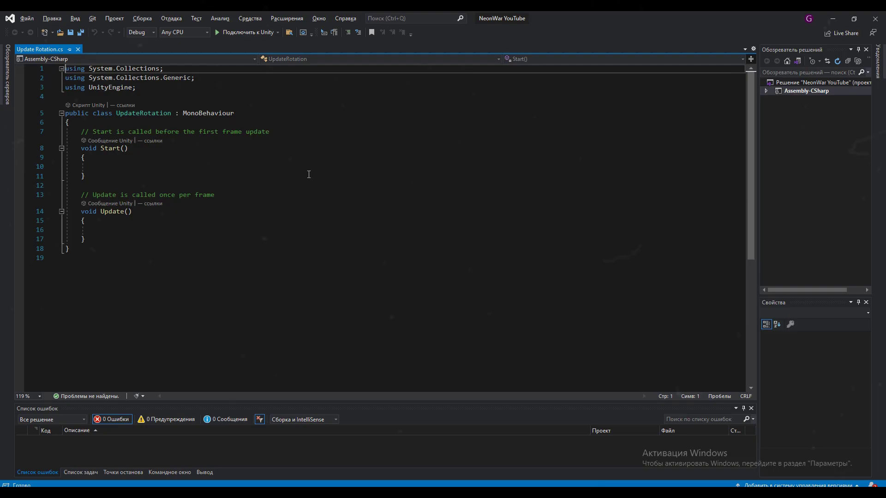
Add public float speedRotation, accumulate R with Time.deltaTime, and begin transform.rotation = Quaternion.Euler(0, 0, …).
key(Return)
text(public float speedRotation)
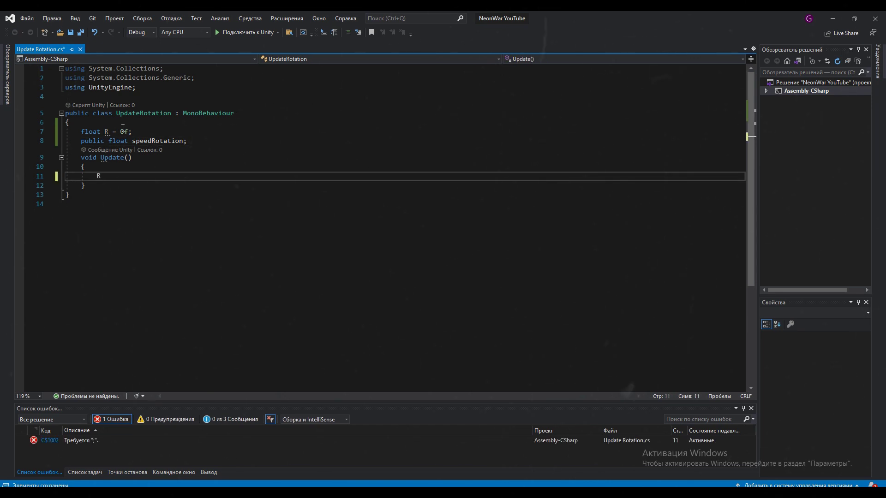
text(ime.deltaTime;)
key(Return)
text(transform.rotation = Quaternion.)
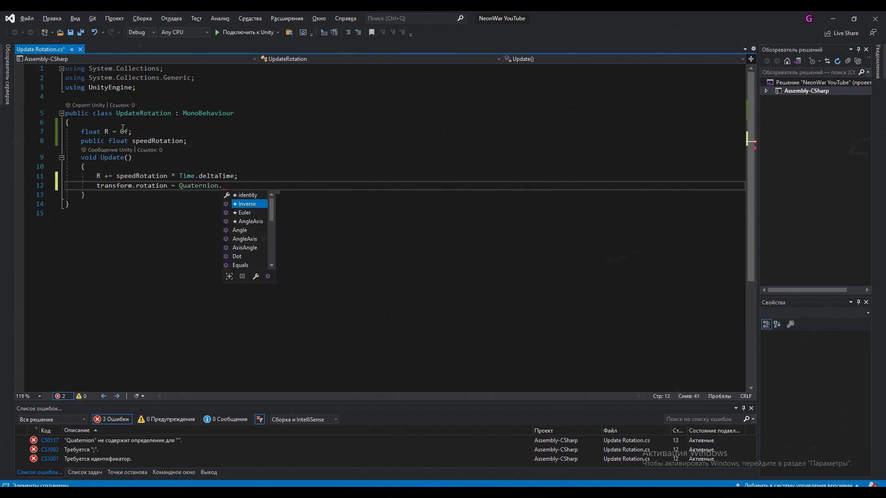
text(Euler(0, 0, 1)
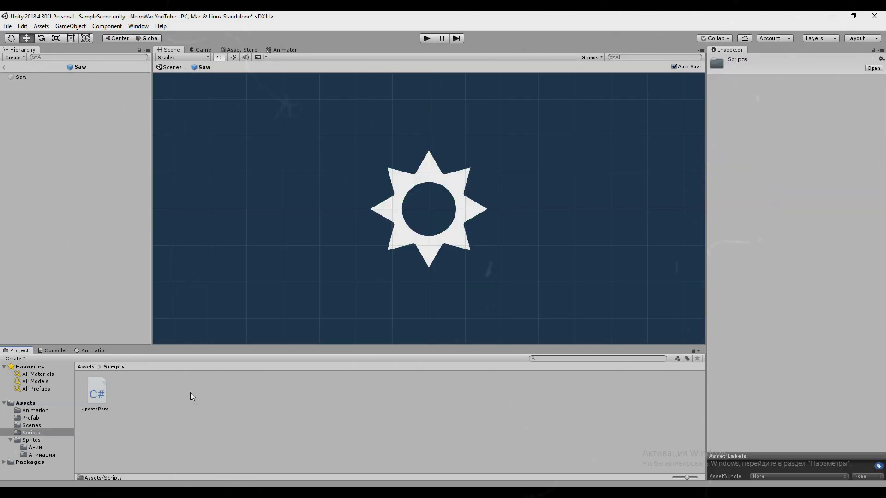
Attach UpdateRotation to the Saw prefab and play-test the level.
drag(101, 409, 806, 372)
click(170, 67)
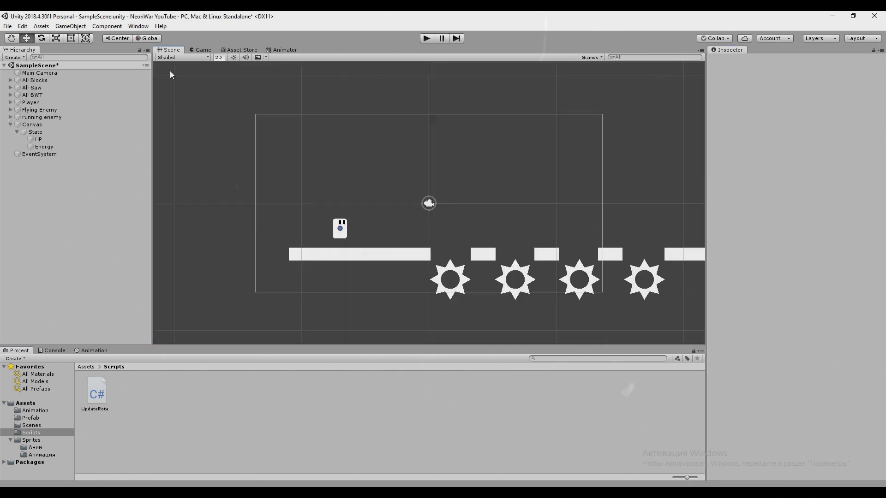
click(432, 38)
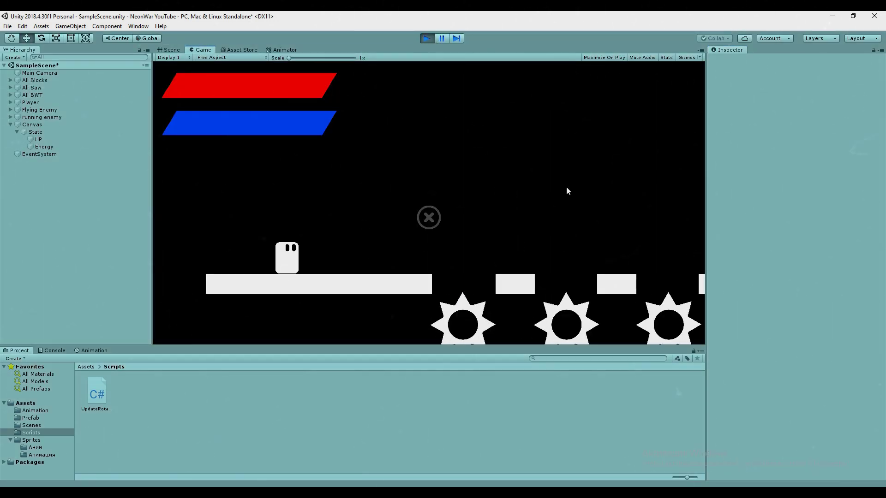
click(169, 50)
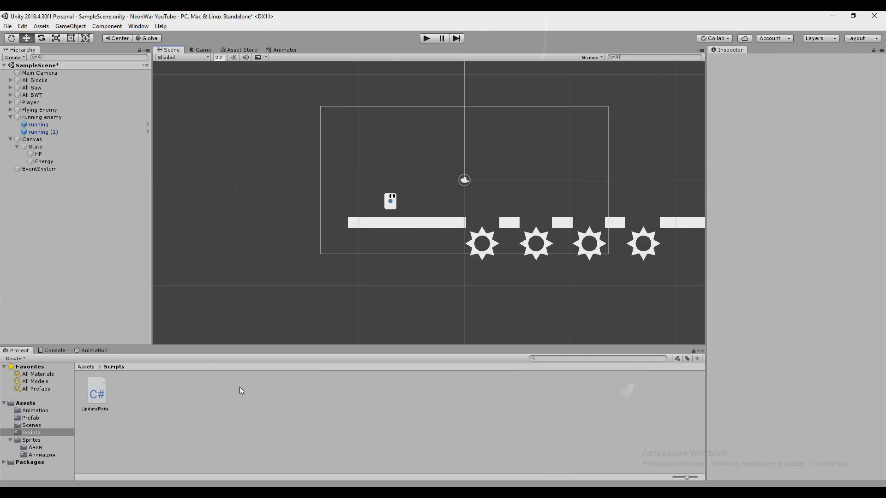
Create a new C# script named PointToPointMove.
right_click(240, 387)
mouse_move(282, 172)
click(400, 178)
text(P)
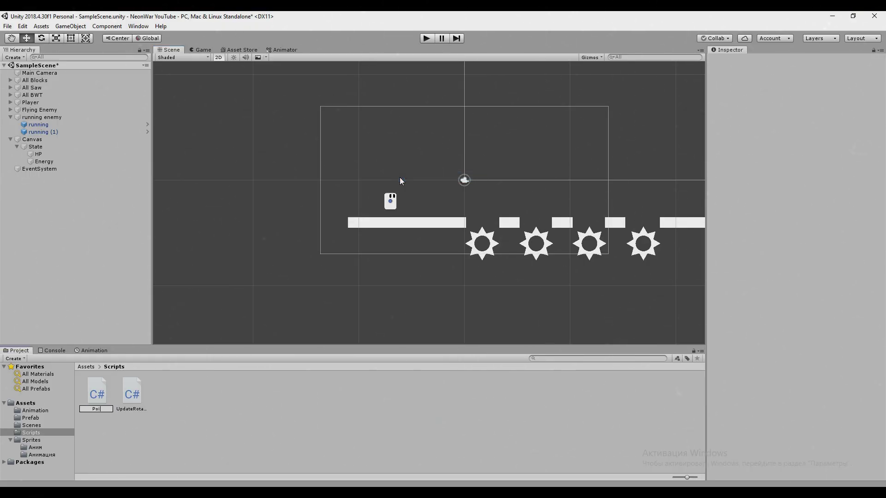
text(ointMove)
key(Return)
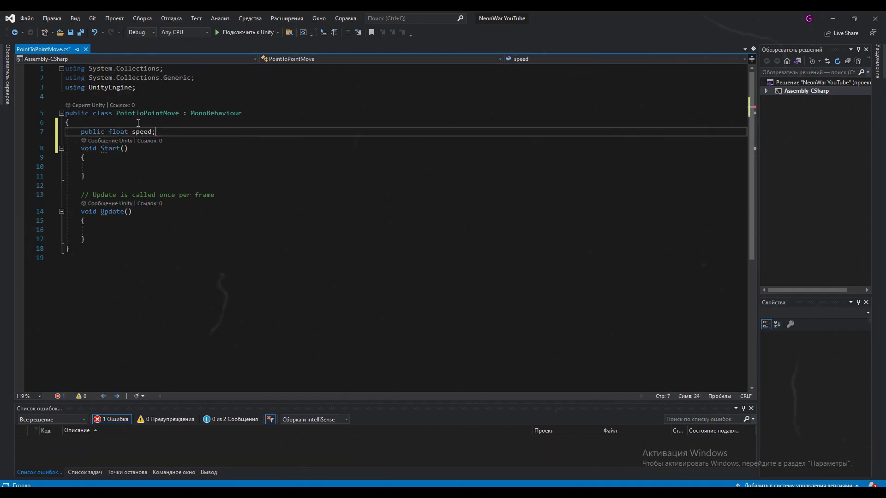
Declare the points List<GameObject>, int NowPoint = 0 and a Rigidbody2D rb field.
key(Return)
text(public List<GameObject> points = new List<GameObject>();)
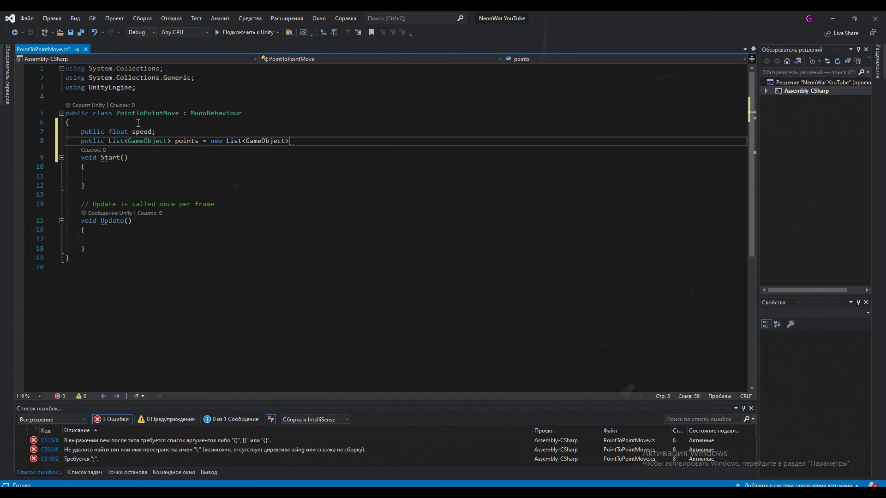
key(Return)
text(int NowPoint = 0;)
key(Return)
text(Rigidbody2D rb;)
In Start, get the Rigidbody2D and loop over points to detach each one.
key(Down)
key(Down)
key(Down)
text(rb = GetComponent<Rigidbody2D>();)
key(Return)
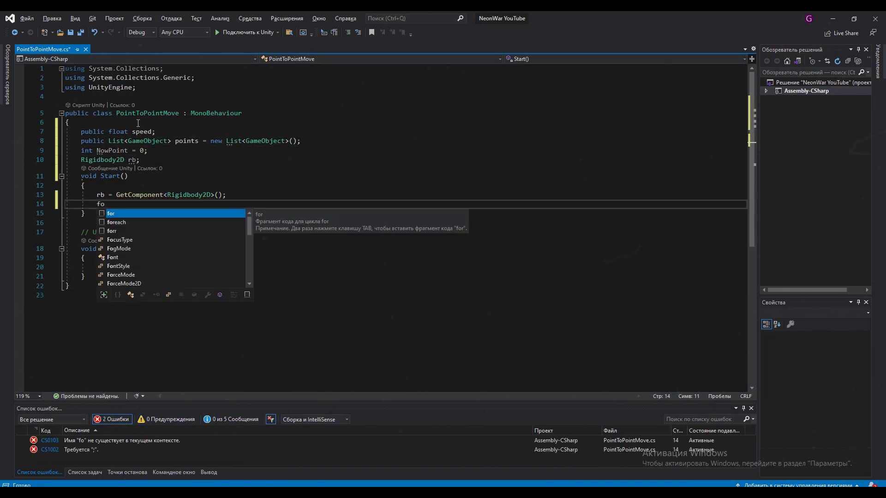
text(for (int i = 0; i < points.Count; i++))
key(Return)
text(p)
text(ull;)
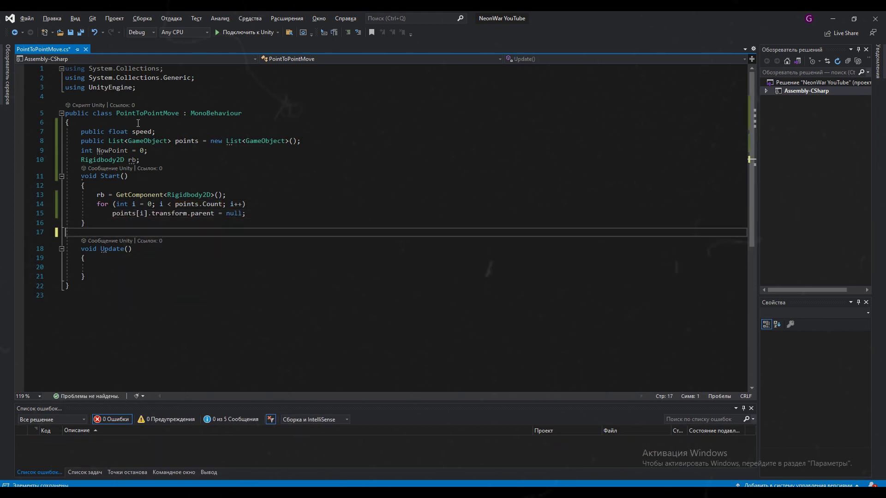
text(if(transform.position != points[NowPoint].transform.position))
key(Return)
In Update, MoveTowards the current point, flip rotation 0/180 to face travel, and loop NowPoint.
text(rb.MovePosition(V)
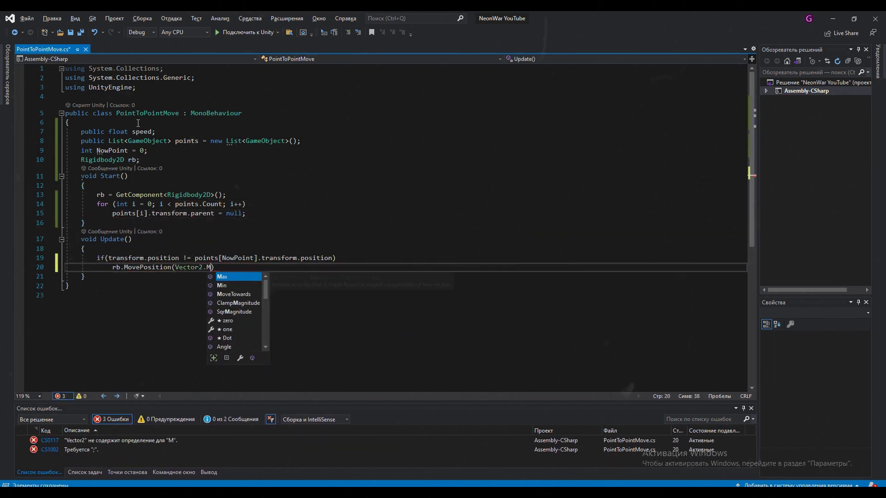
text(ector2.MoveTowards(transform.position, points[NowPoint].transform.position, speed * Time.deltaTime));)
key(Return)
text(if()
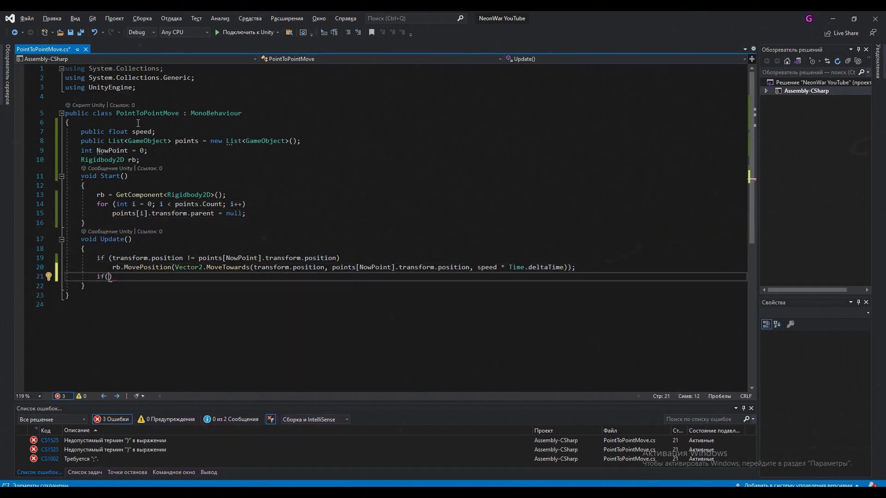
text(.position.x))
key(Return)
text(transform.rotation = Quaternion.Euler()
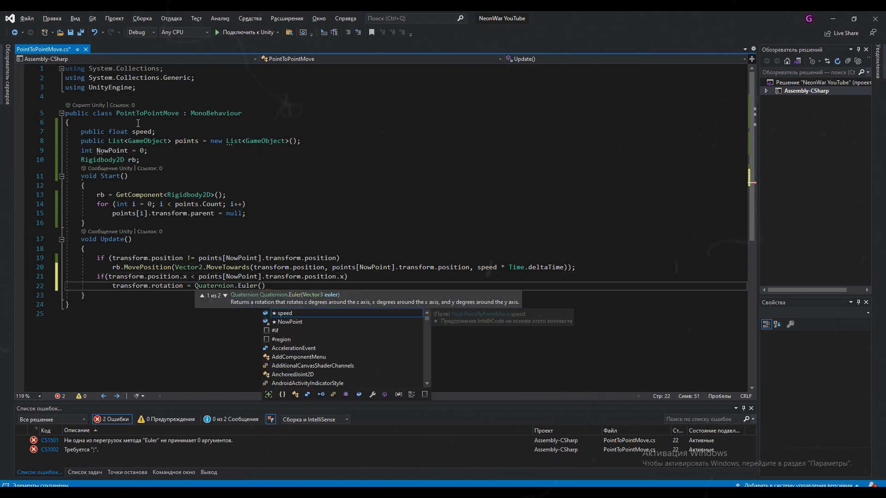
text(0, 180, 0);)
key(Return)
text(else transform.rotation = Quaternion.Euler(0, 180, 0);)
key(BackSpace)
key(BackSpace)
key(BackSpace)
text(0} else i)
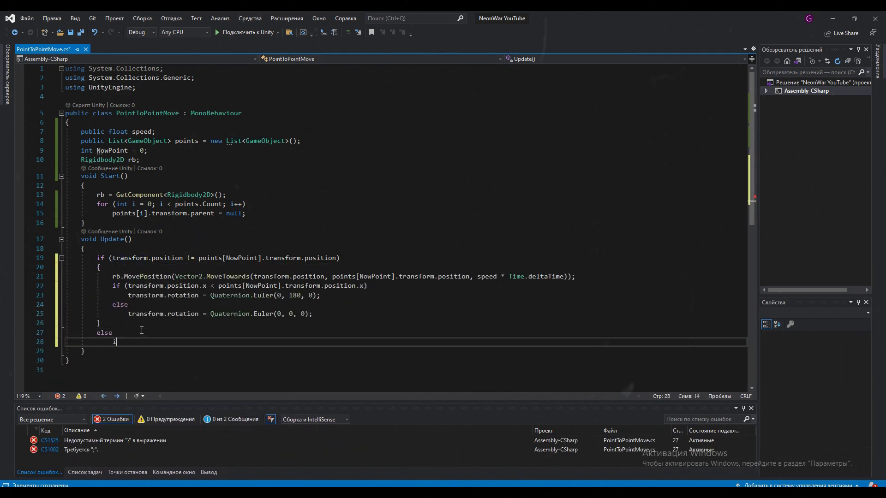
text(points.Count - 1) NowPoint++; else NowPoint = 0;)
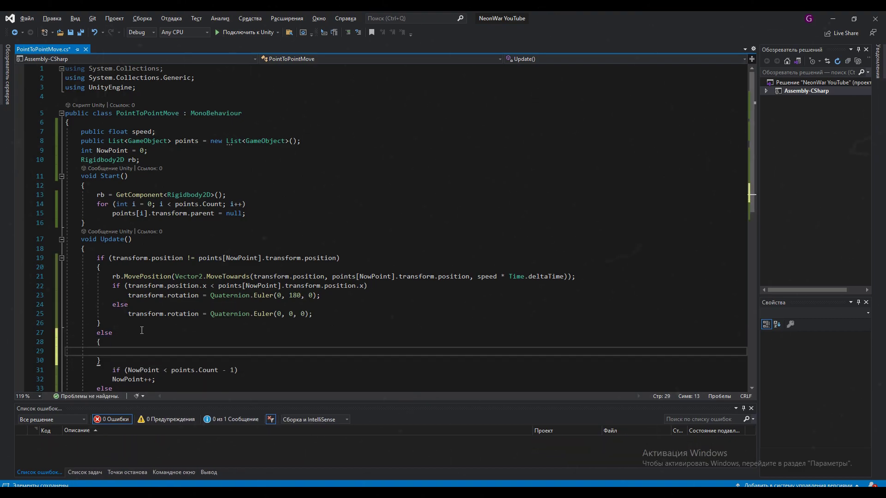
ctrl+scroll(360, 338, down, 1)
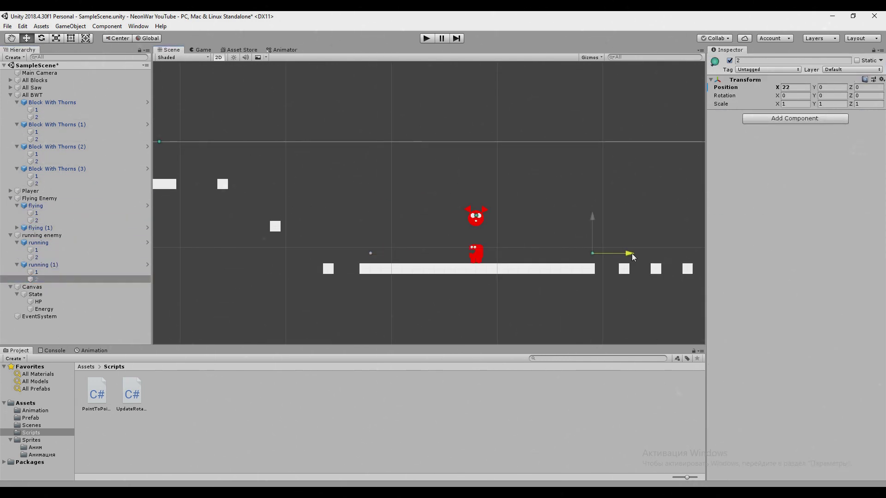
Enter play mode with Ctrl+P and follow the moving thorn blocks and enemies in the Scene view.
key(ctrl+p)
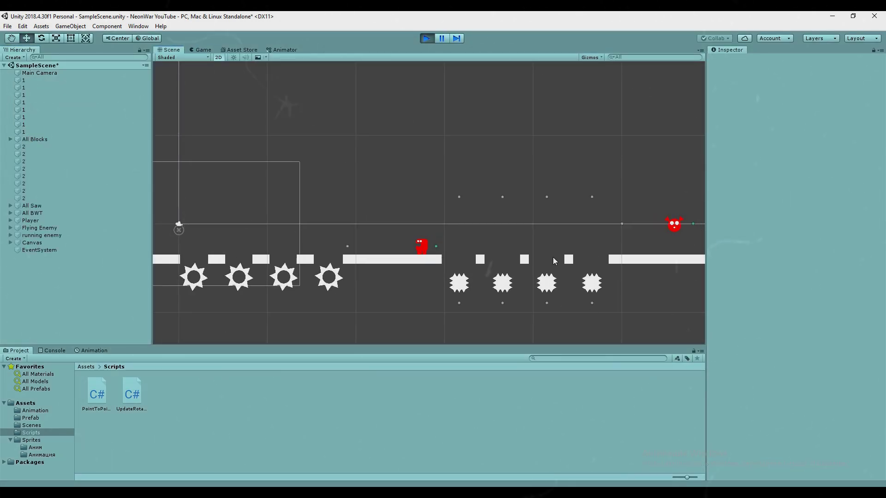
scroll(539, 241, up, 5)
scroll(519, 251, down, 5)
middle_drag(519, 251, 479, 232)
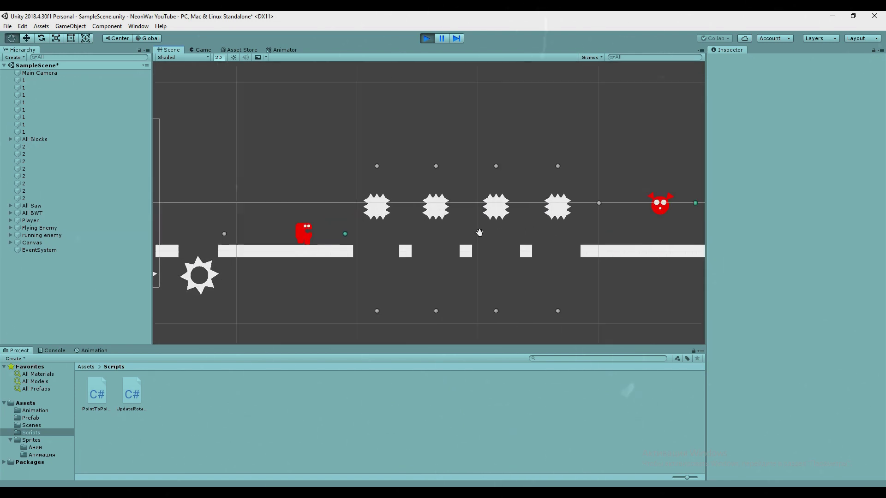
scroll(480, 233, down, 5)
middle_drag(329, 237, 415, 261)
scroll(415, 261, up, 3)
scroll(452, 269, up, 3)
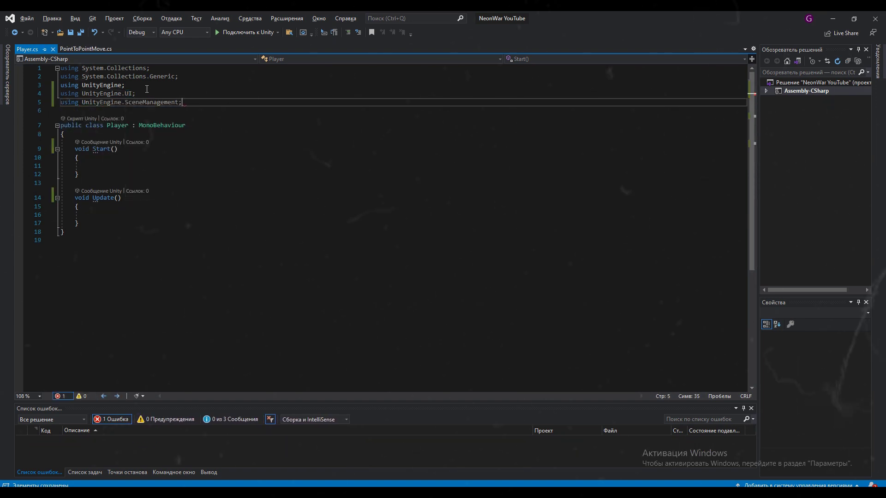
Declare the mousePos, rb, sp and colliders list fields in Player.cs.
text(Vector3 mousePos;)
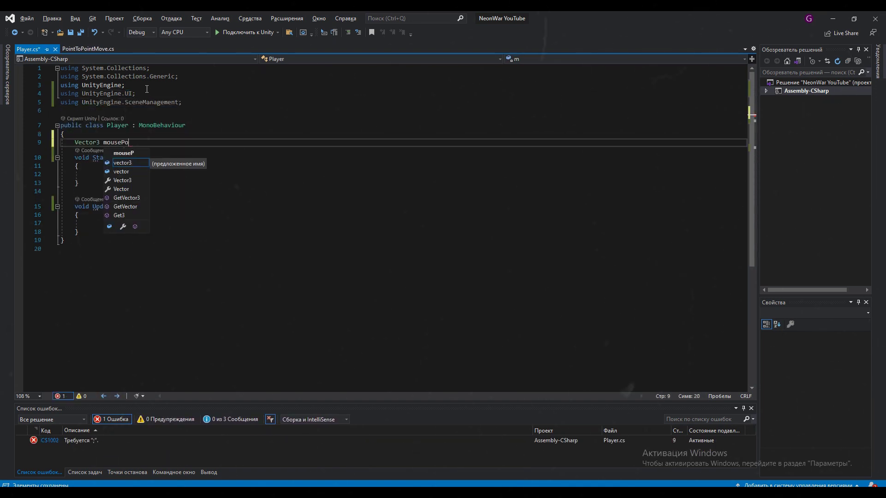
key(Return)
text(Rigidbody2D rb;)
key(Return)
text(SpriteRenderer sp;)
key(Return)
text(lliders = new List<Collider2D>();)
key(Return)
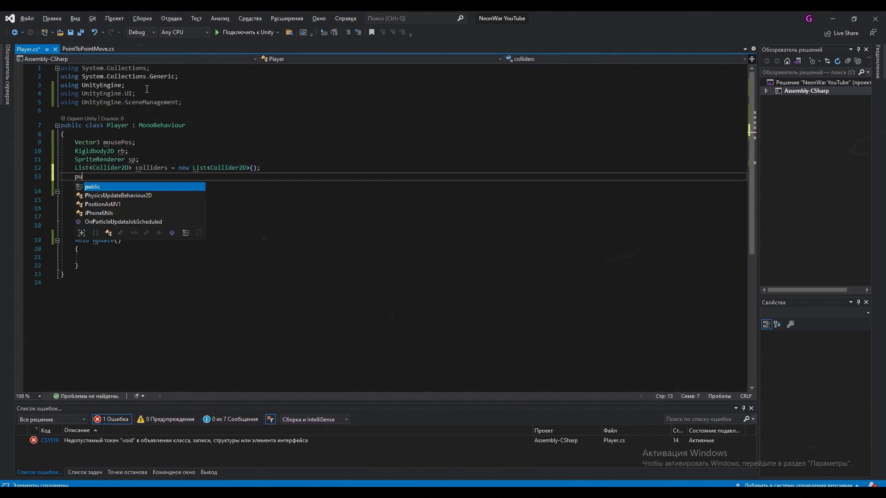
text(public Image[] states = new Image[2];)
Add the public states Image array, shootPoint GameObject, timer floats and Ground/damage bools.
key(Return)
text(public ga)
text(shootPoint;)
key(Return)
text(public )
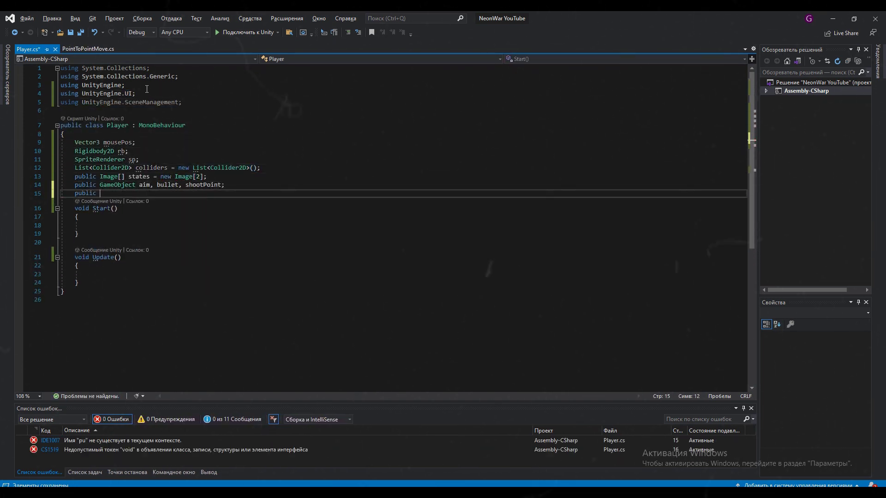
text(;)
key(Return)
text(floa)
text(time2 = 0f;)
key(Return)
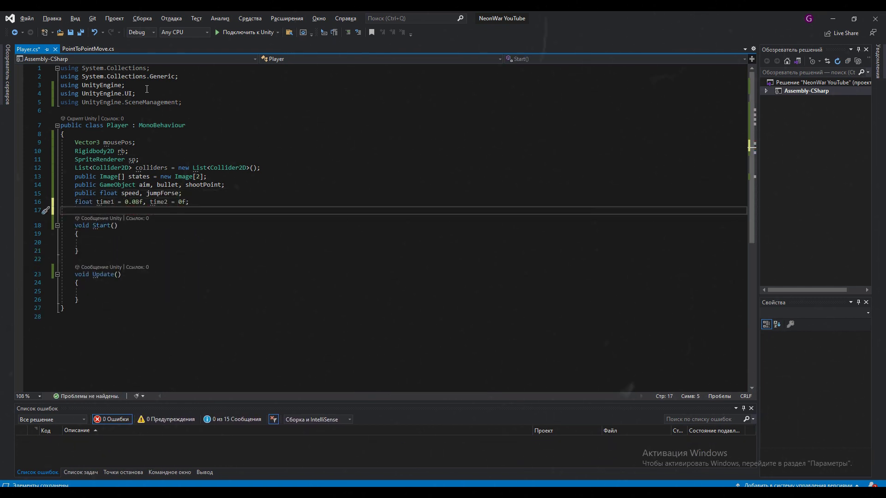
text(int HP, maxHP;)
key(Return)
text(bool Ground, damage;)
In Start, set maxHP = HP and fetch the Rigidbody2D and SpriteRenderer components.
key(Return)
key(Down)
key(Down)
key(Down)
text(maxHP = HP;)
key(Return)
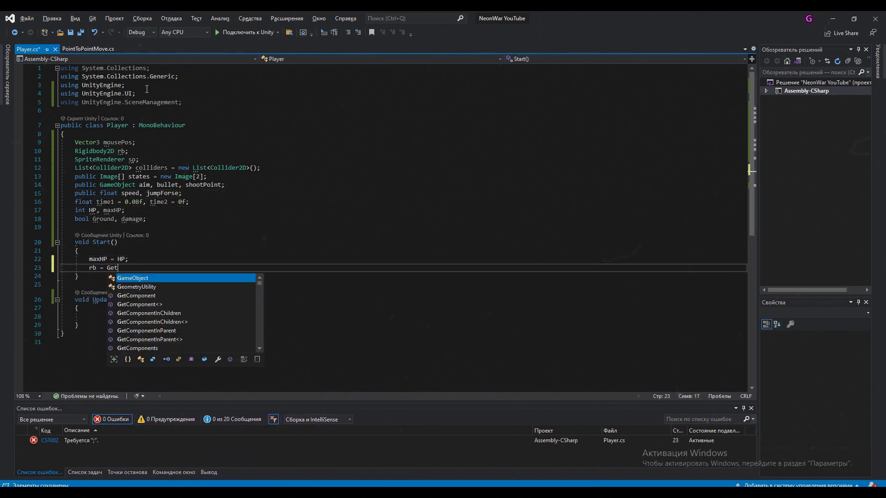
text(rb = GetComponent<Rigidbody2D>(); sp = GetComponent<SpriteRenderer>();)
In Update, convert the mouse position to world space and move aim to it.
key(Down)
key(Down)
key(Down)
text(mousePos)
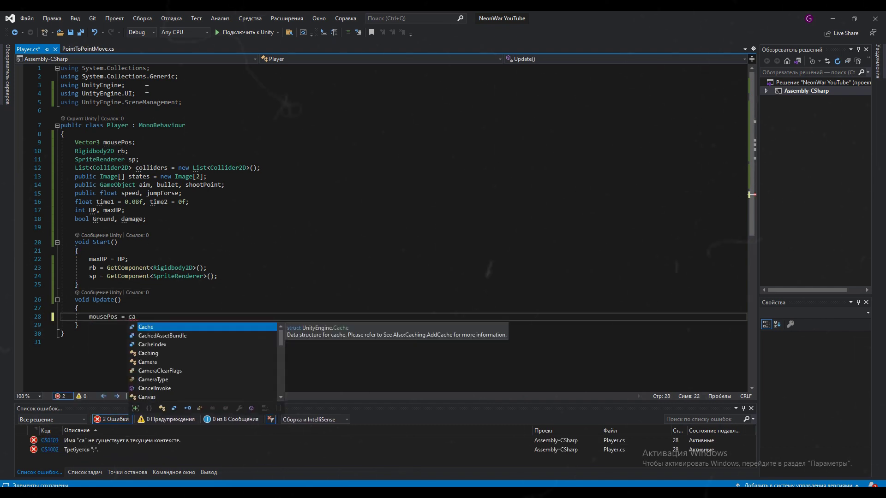
text( = Camera.main.ScreenToWorldPoint(Input.mousePosition);)
key(Return)
text(aim.transform.position = new Vector2(mousePos.x, )
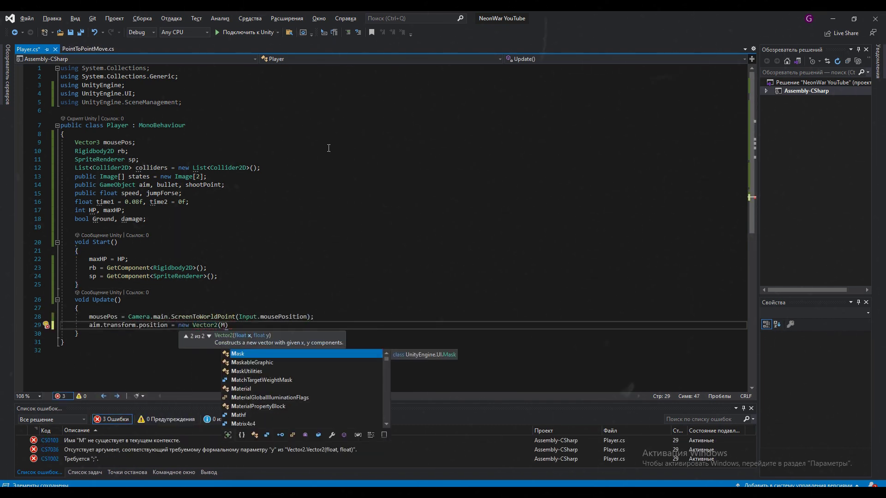
text(mousePos.y);)
key(Return)
Call a generated Shoot() method when the left mouse button is pressed.
text(if(Input.GetKeyDown()
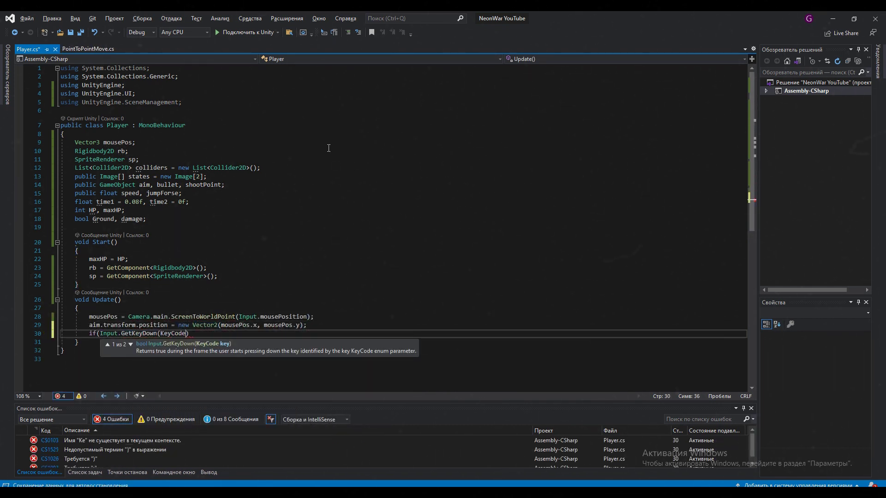
text(KeyCode.Mouse0))
key(Return)
scroll(331, 167, down, 2)
key(BackSpace)
text(;)
key(ctrl+period)
key(Return)
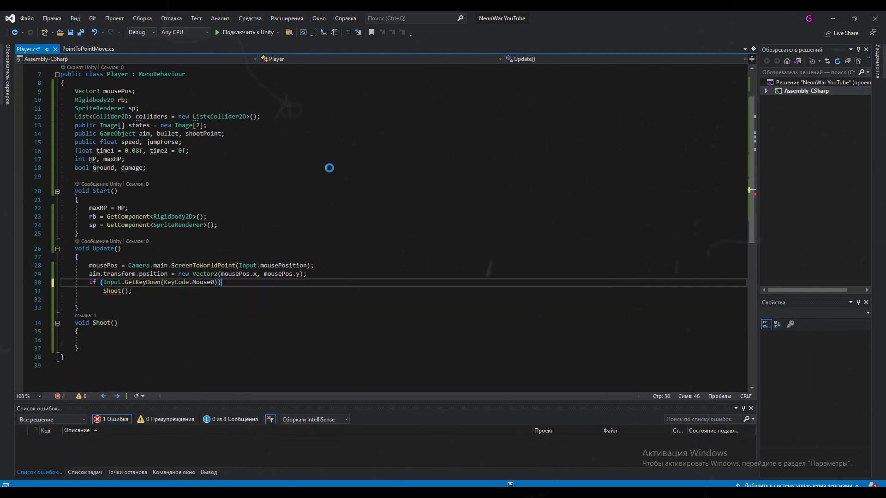
Add a grounded jump using an upward impulse of jumpForse that also clears the colliders list.
key(Return)
text(if(Input.GetKeyDown())
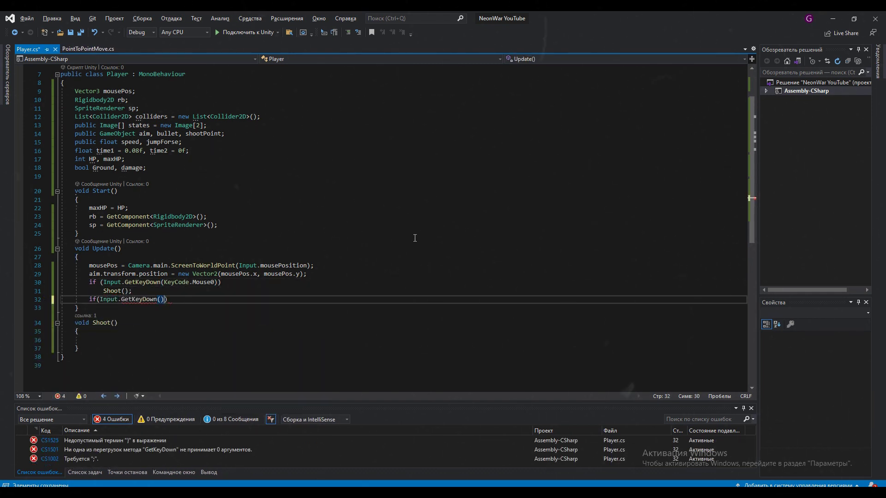
text(G)
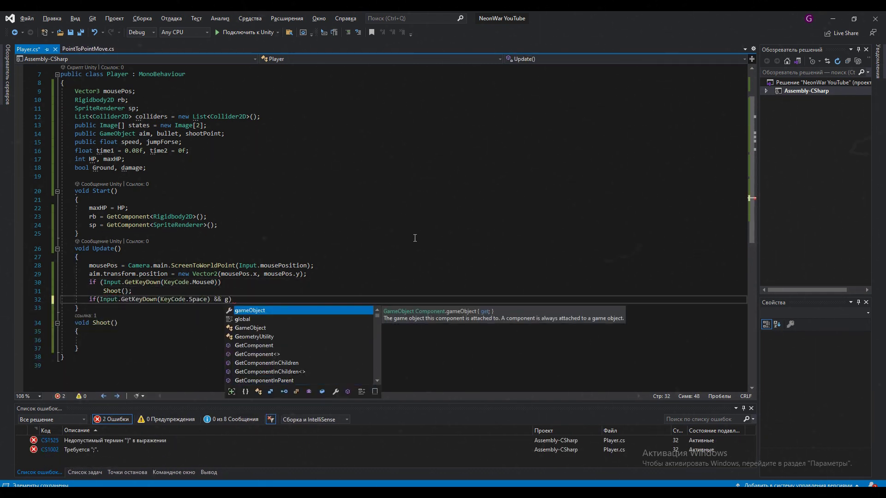
text(round)
key(End)
key(Return)
text(rb.AddForce(V)
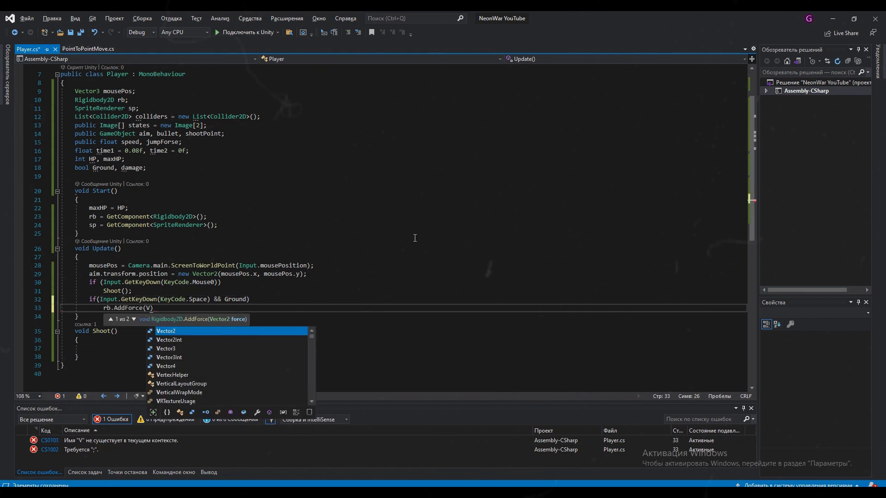
text(ector2.up * jumpForse)
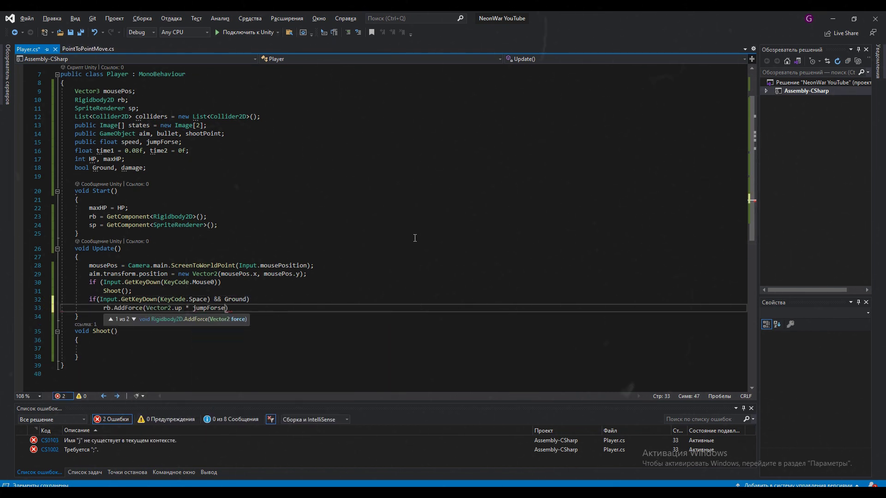
text(, ForceMode2D.Impulse);)
key(Return)
key(Up)
key(Up)
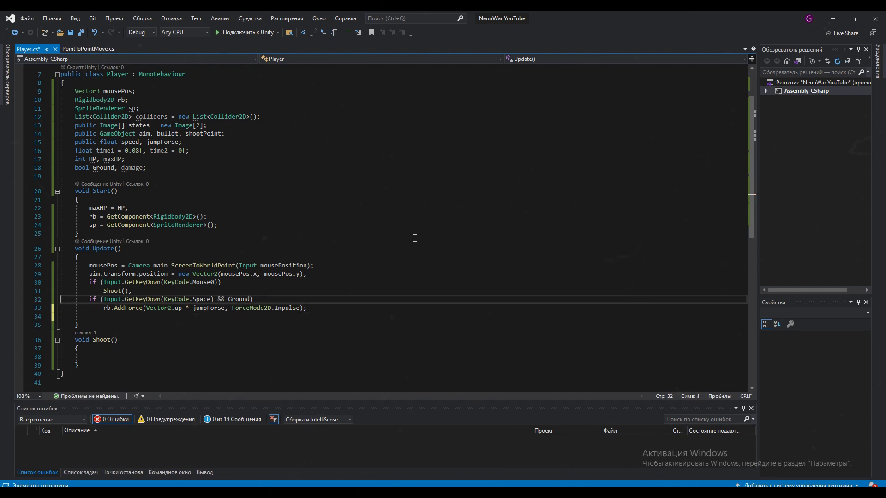
key(End)
key(Return)
text({)
text(}colliders)
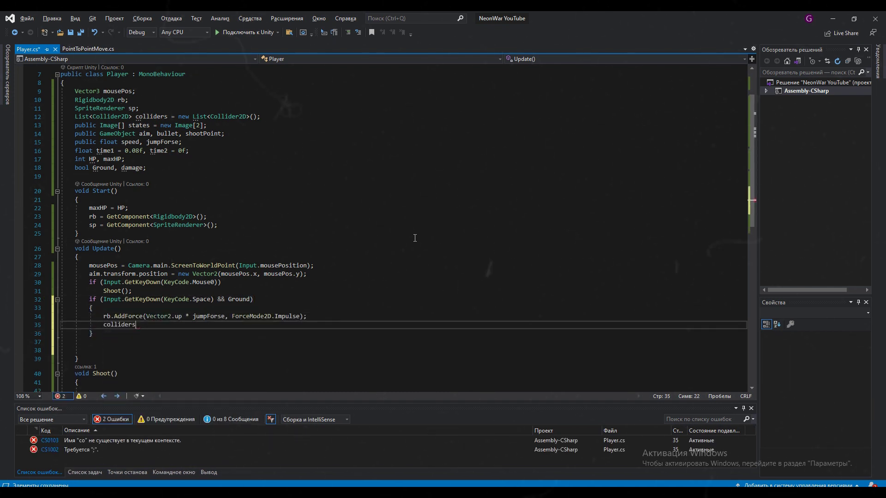
text(lear();)
key(Down)
key(End)
Add D and A key blocks that rotate the player and push it sideways by speed.
key(Return)
text(if(Input.G)
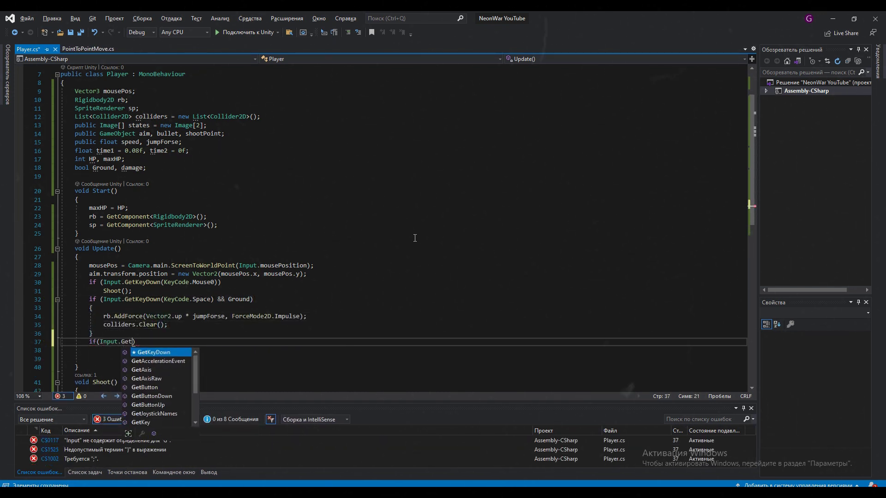
text(etKey(KeyCode.D)
key(End)
key(Return)
text({)
key(Return)
text(transform.rotation = Quaternion.Euler(0, 180, 0); rb.AddForce(Vector2.left * )
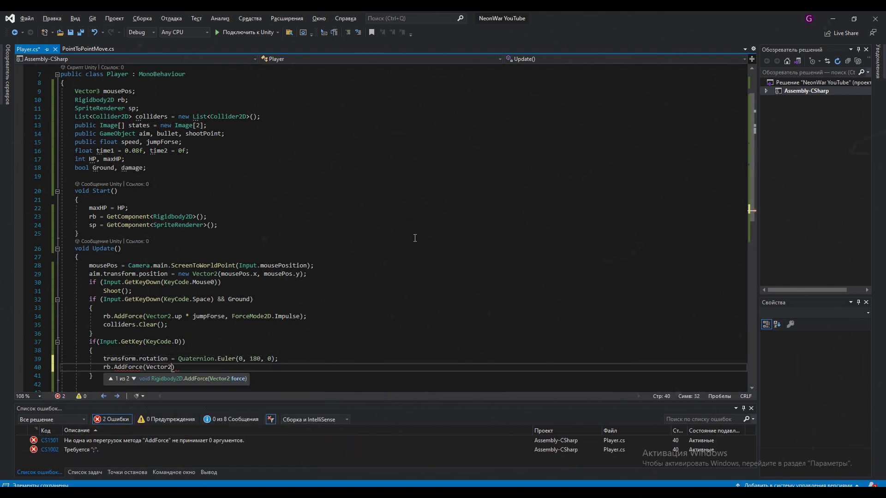
text(speed, ForceMode2D.Impulse);)
key(ctrl+v)
text(A)
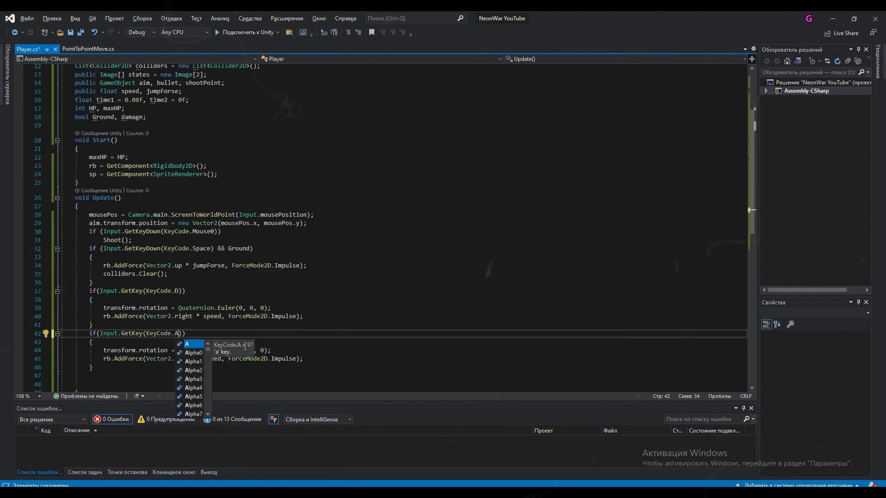
text(left)
key(Down)
key(Down)
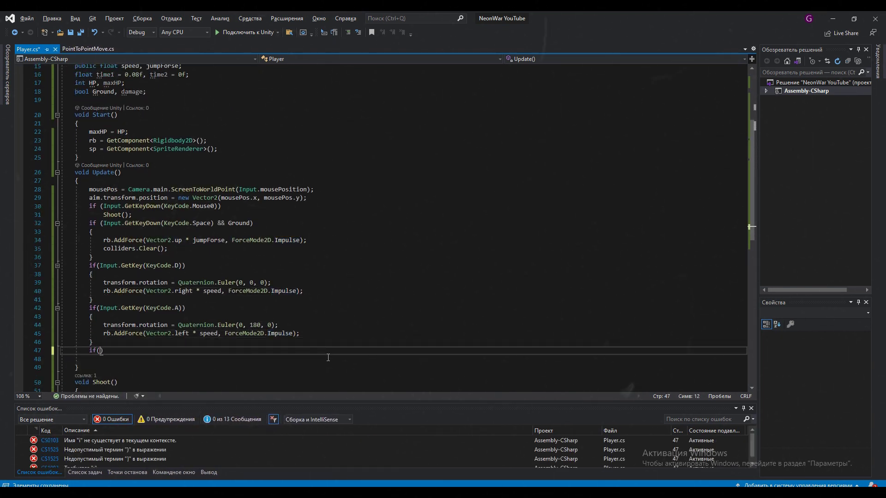
Start an airborne check that sets rb.gravityScale when not on Ground.
text(G)
key(Tab)
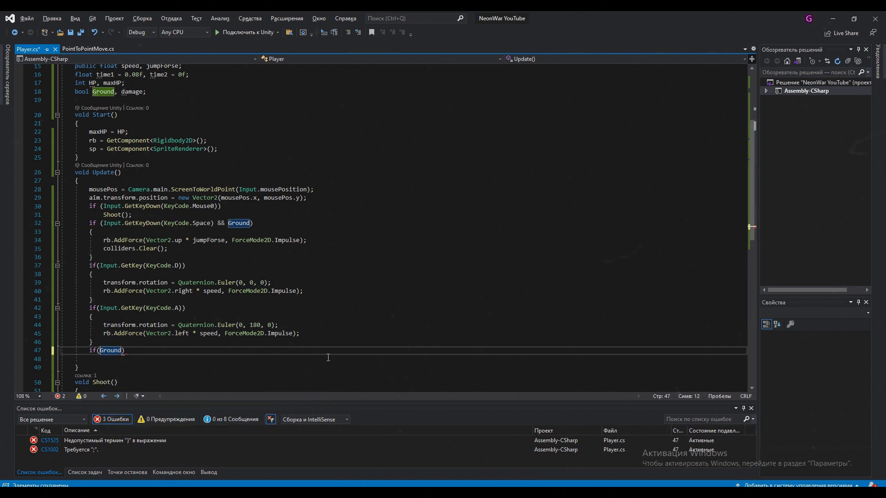
text(rb.)
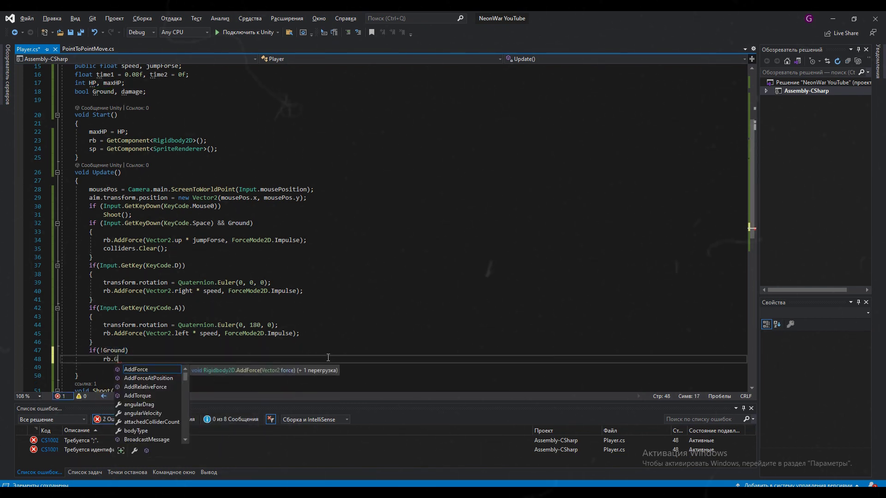
text(Gr)
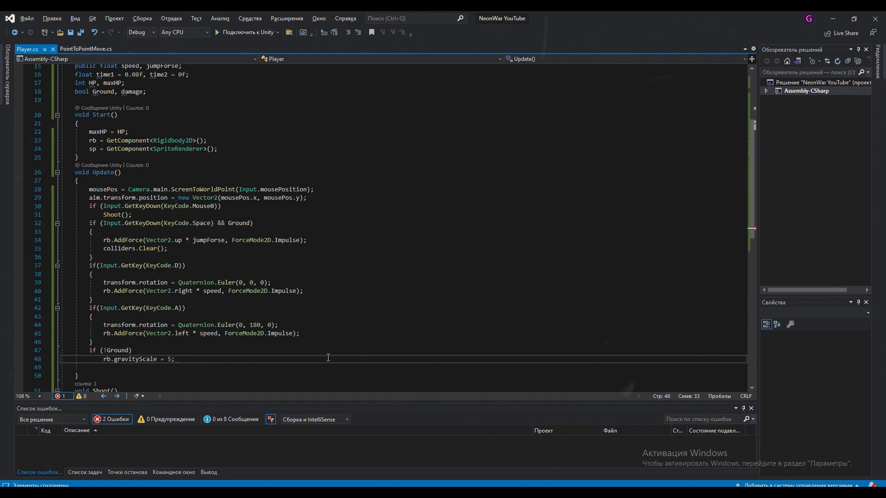
Restore gravity scale 1 when grounded and refill states[1] energy by 0.2 per second.
key(Return)
text(else)
key(Return)
text(rb)
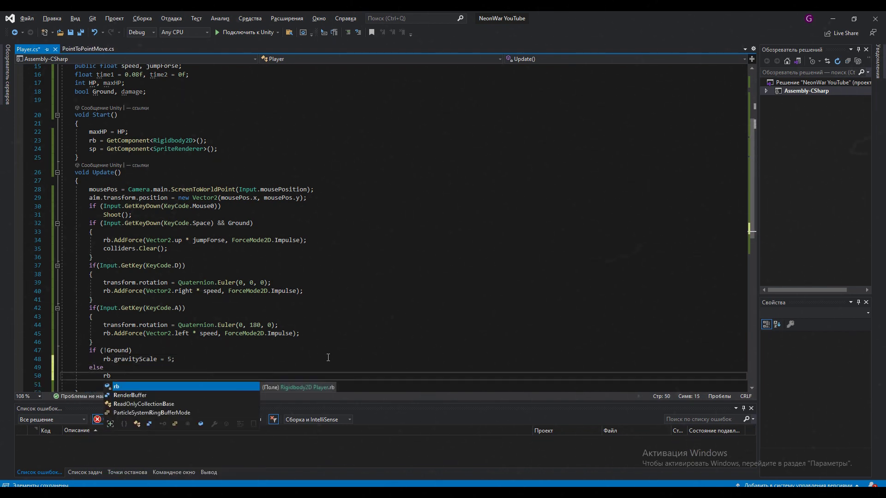
text(.Gr)
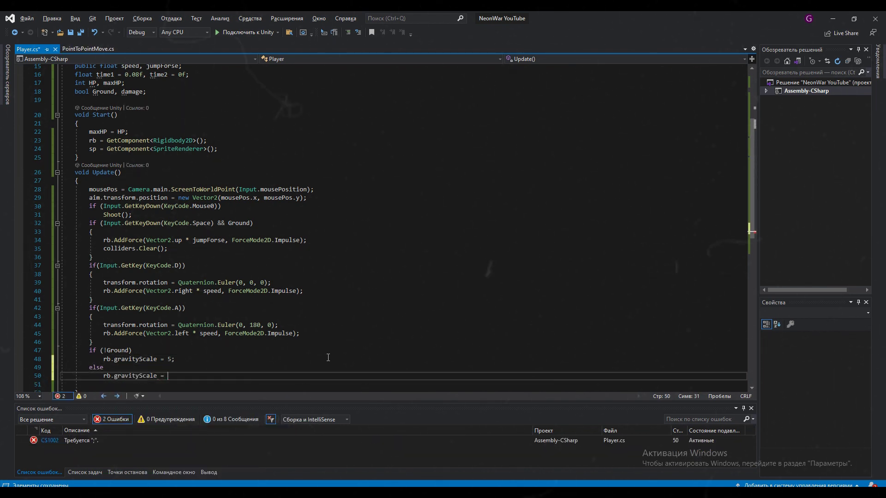
text(1;)
key(Return)
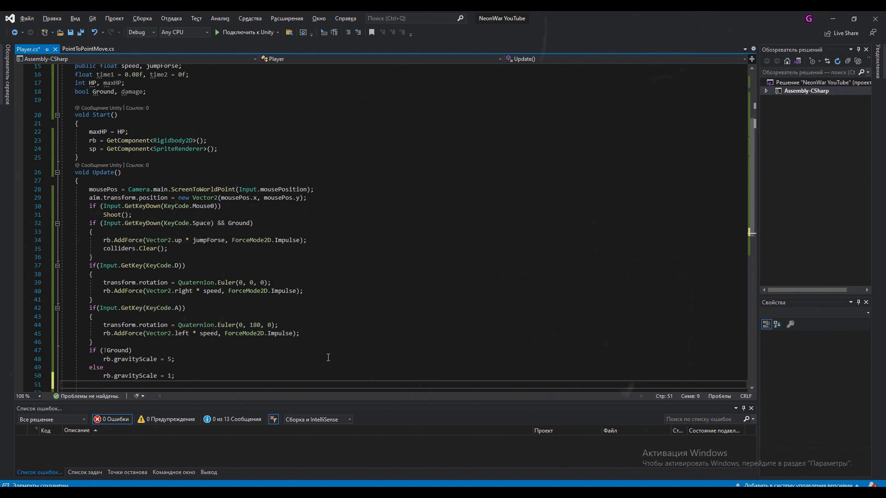
text(states[1].fillAmount += 0.2f)
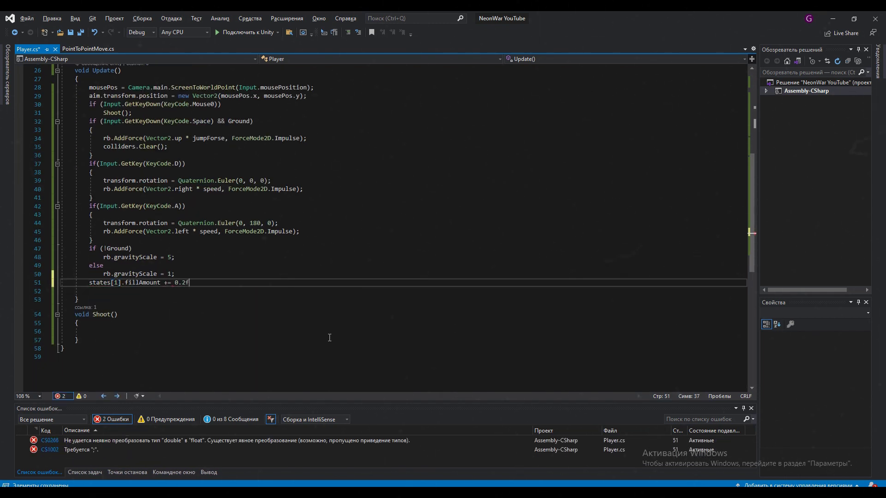
text( * Time.deltaTime;)
key(Return)
Compute the mouse Difference vector and rotateZ via Mathf.Atan2, then rotate shootPoint to it.
text(Vector3.d)
key(BackSpace)
key(BackSpace)
text(Difference = mousePos - transform.position;)
key(ctrl+s)
key(Return)
text(float ro)
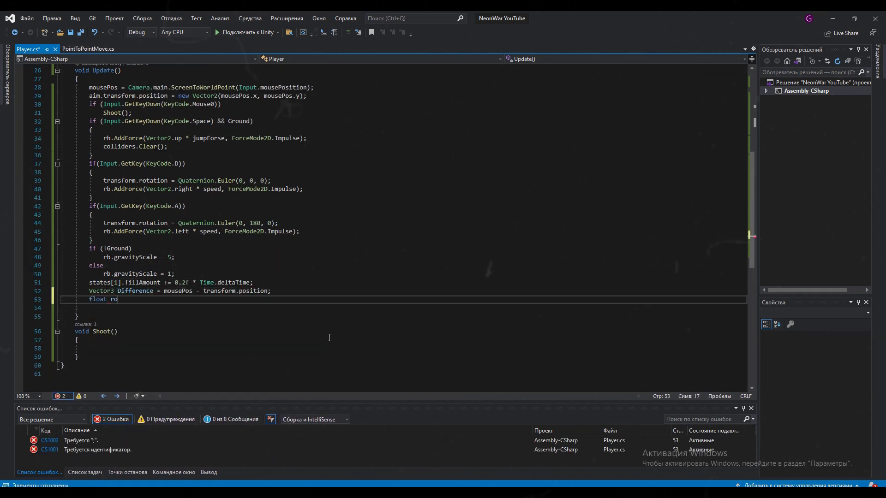
text(tateZ = Mathf.Atan2(Difference.y, Difference.x))
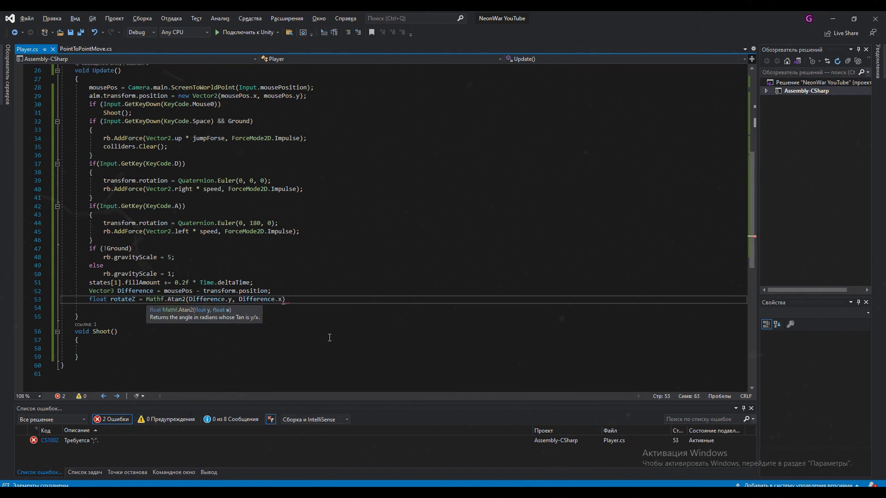
text( * Mathf.Rad2Deg;)
key(Return)
scroll(330, 337, up, 1)
text(shootPoint.transform.rotation = Quaternion.Euler(0, 0, )
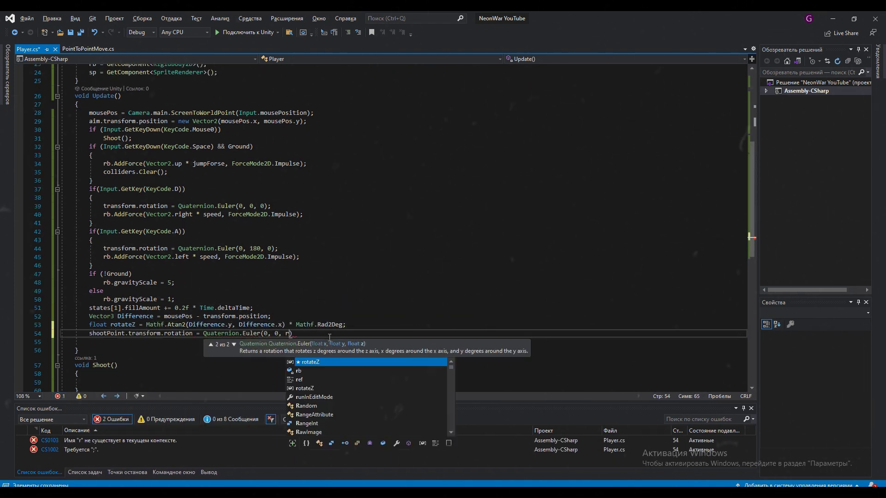
text(rotateZ);)
key(Return)
Begin an if (HP <= 0) check that calls SceneManager.
text(if(HP < =)
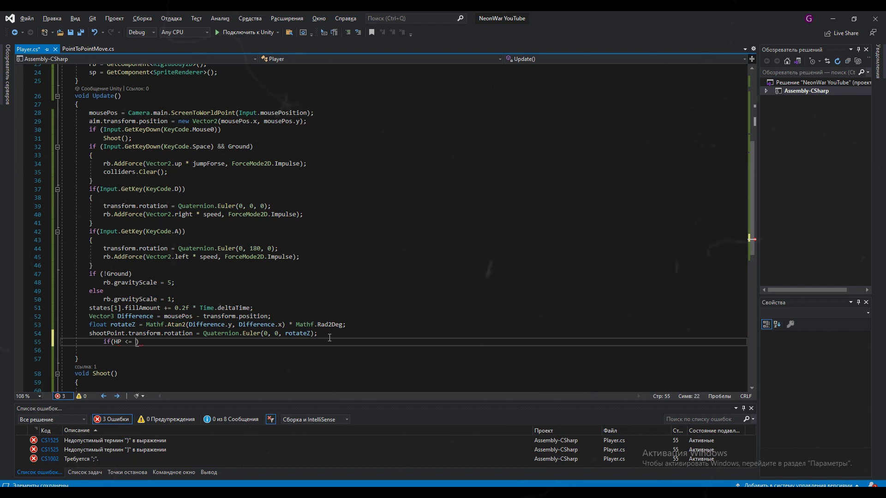
text(0))
key(Return)
text(Scene)
key(Tab)
Reload the active scene with SceneManager.LoadScene(GetActiveScene().name) when HP is zero.
text(.L)
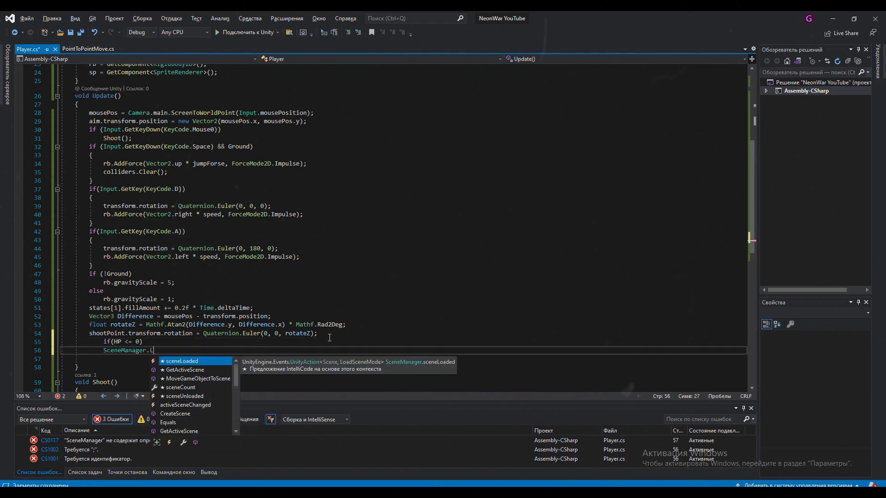
text(oadScene(Scene)
key(Tab)
text(.Get)
key(Tab)
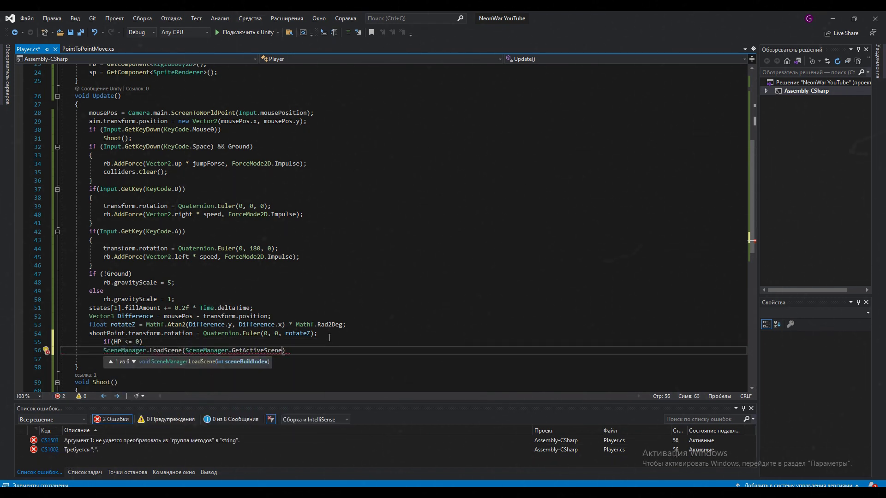
text(.name);)
key(Return)
While time2 and time1 run, count down time1 and toggle the sprite alpha between 255 and 0.
text(if(time2 > 0))
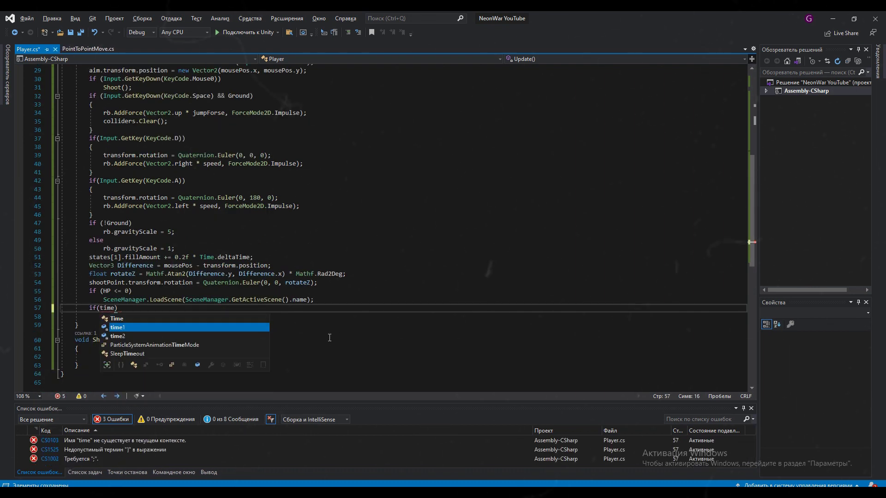
key(Return)
text(if (time1 > 0))
key(Return)
text({time1 -= Time.deltaTime;)
key(Return)
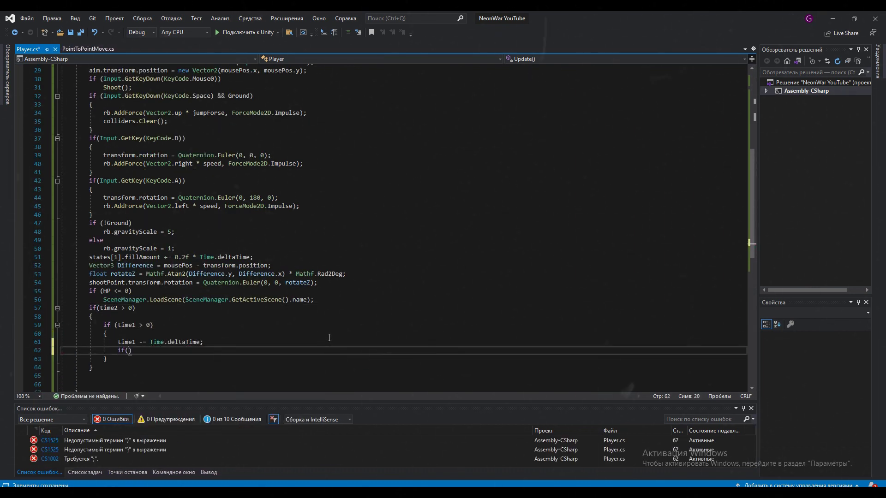
text(if (sp.color == new Color(255, 255, 255, 255))
key(Return)
text(sp.color = new Color(255, 255, 255, 0);)
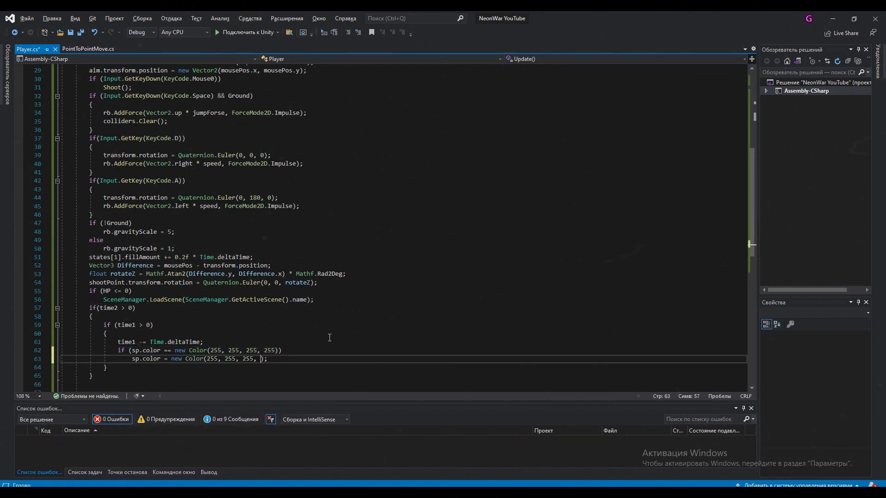
key(Return)
text(else sp.color = new Color(255, 255, 255, 255);)
key(Down)
key(End)
key(Return)
Otherwise count down time2 and reset time1 to 0.08f.
text(else)
key(Return)
text(time2 -= Time.deltaTime;)
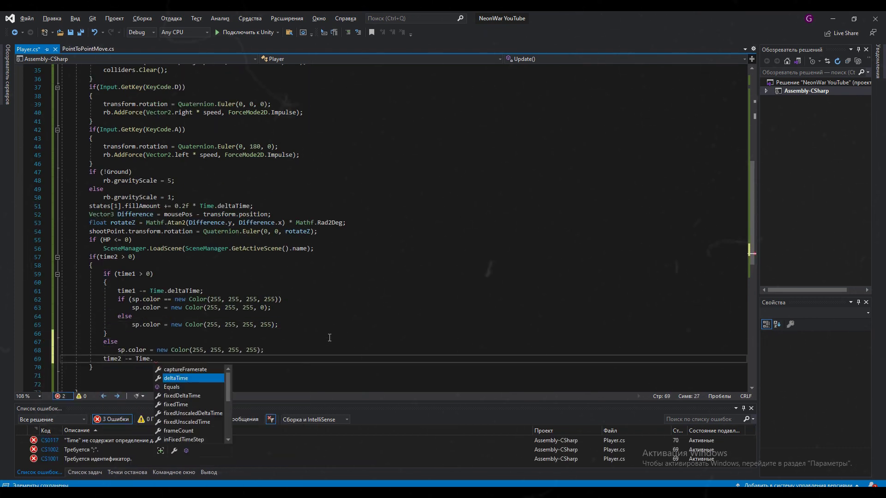
key(Up)
key(End)
key(Return)
text(time1 = 0.08f;)
key(Down)
key(Down)
key(End)
Restore the full sprite colour after the blink and call Damage() once time2 expires.
key(Return)
text(else)
key(Return)
text(sp.color = new Color(255, 255, 255, 255);)
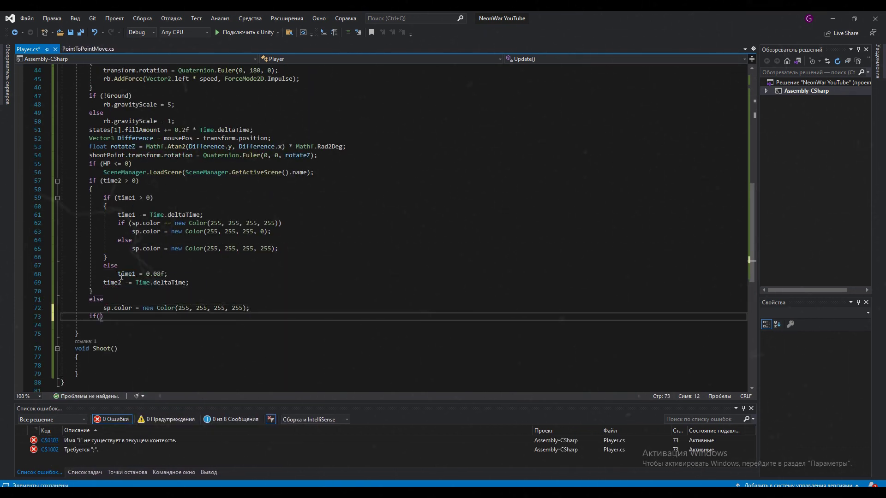
text( if(fa)
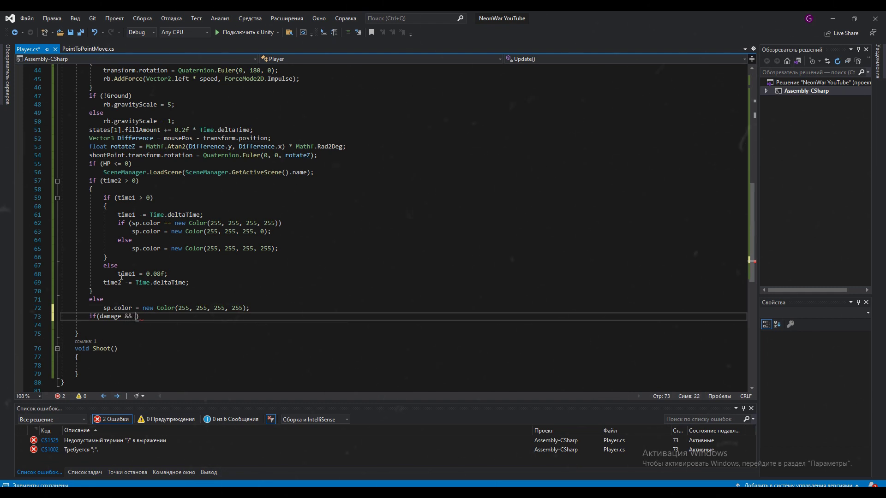
text( ime2 )
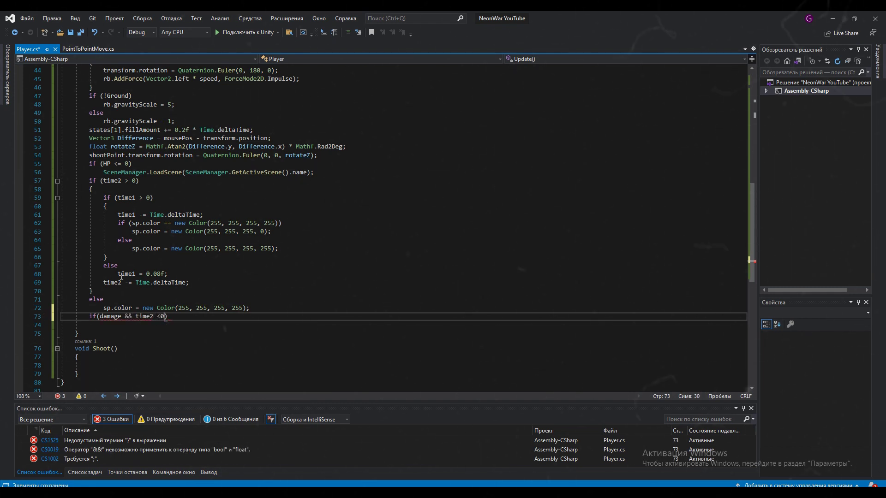
text())
key(Return)
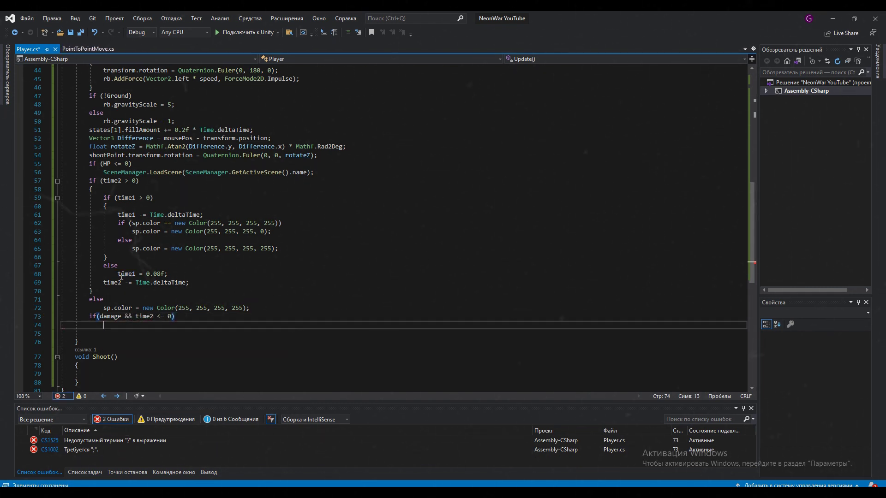
text(dama)
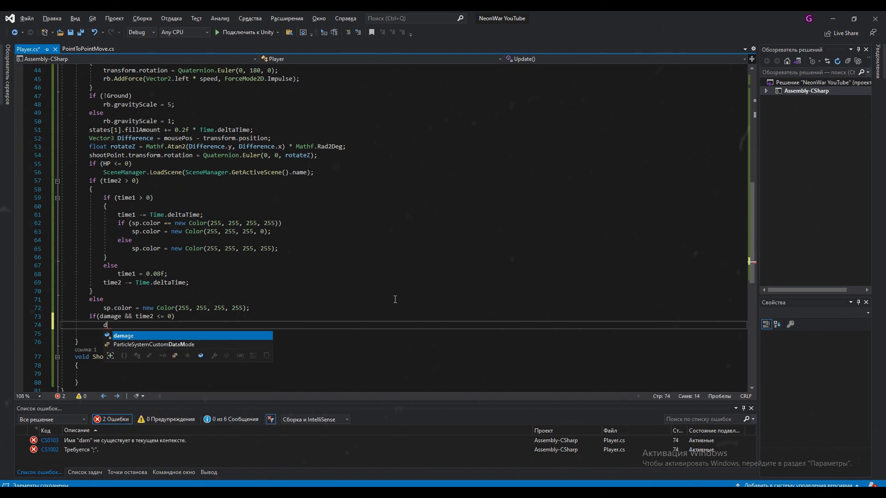
key(BackSpace)
text(Damage();)
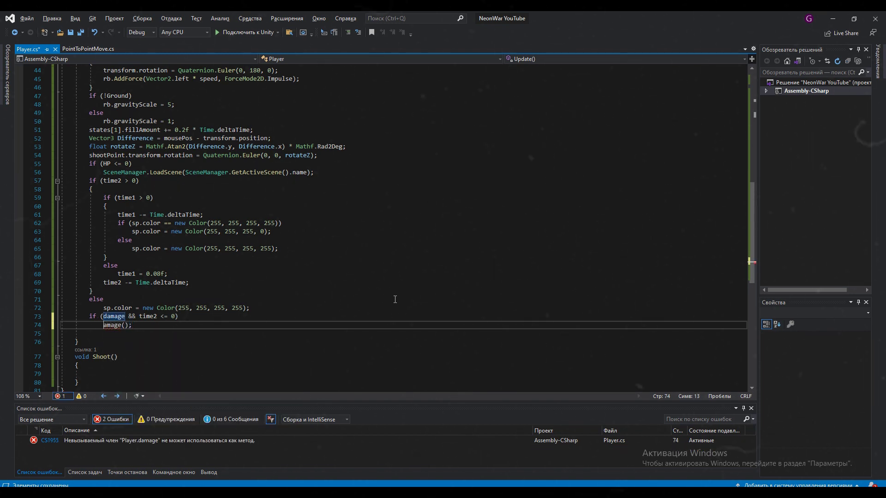
Declare a new void Damage() method below the Shoot method.
scroll(395, 299, down, 1)
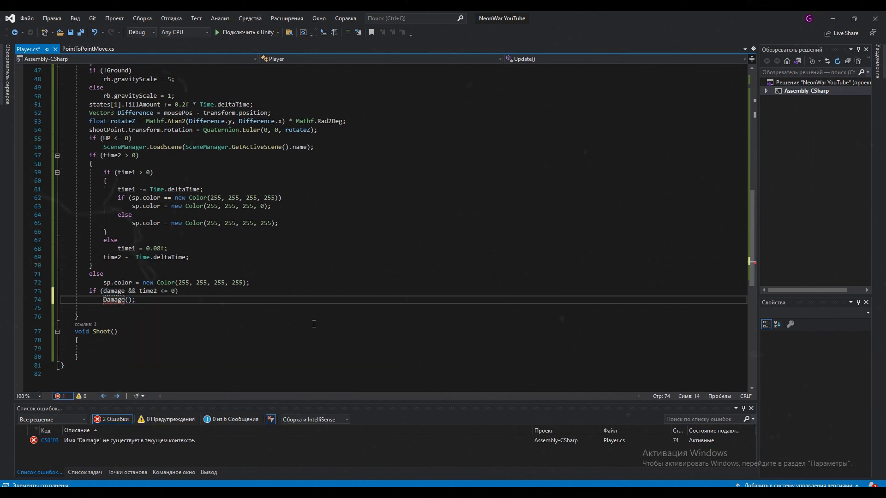
click(275, 357)
key(Return)
text(void Dama)
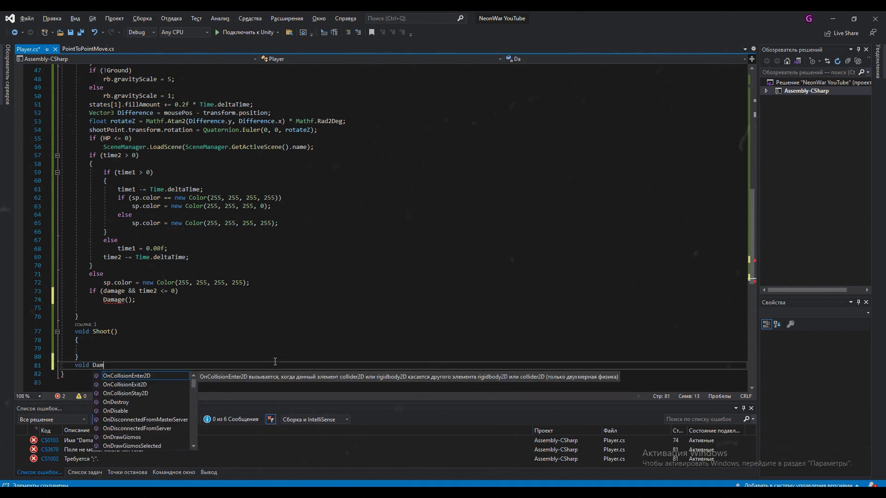
text(ge())
Open the Damage method body and add a fall check on transform.position.y below -20f.
key(Return)
text({)
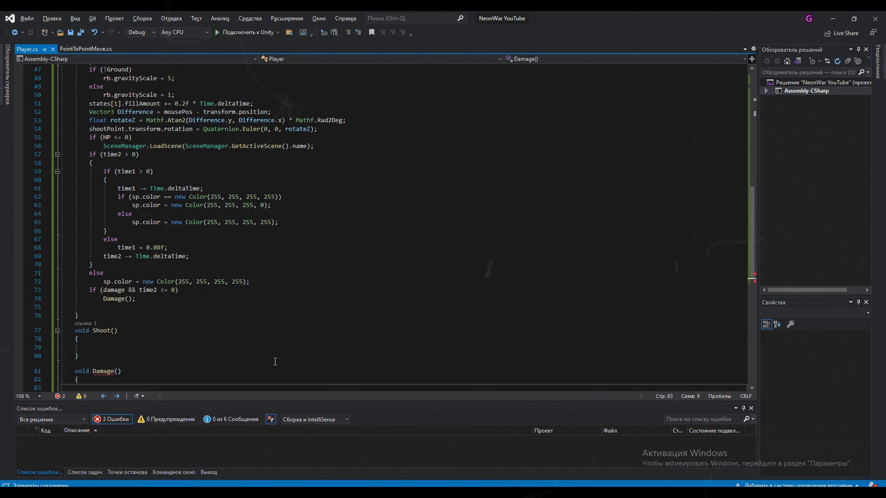
click(303, 300)
key(Return)
text(if()
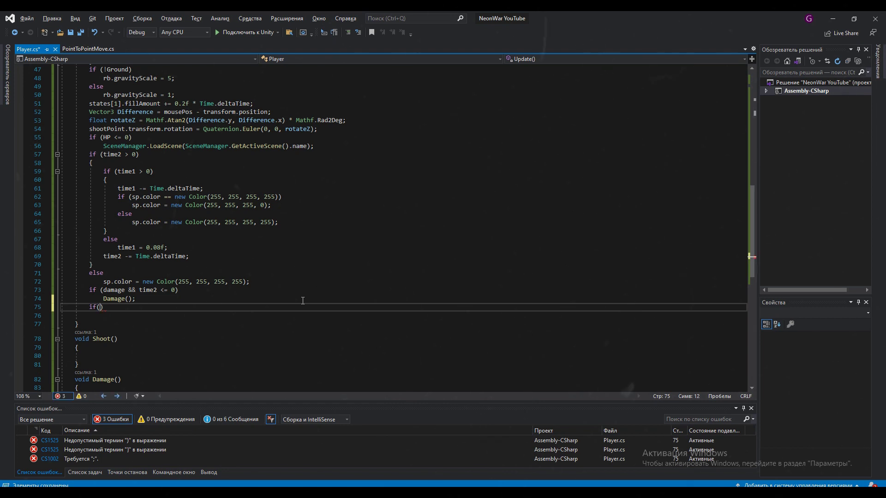
text(tr)
key(Tab)
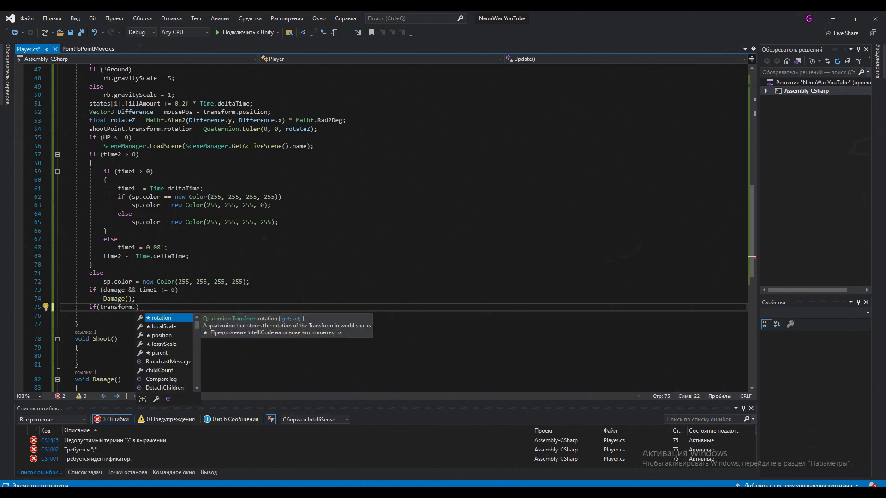
text(pos)
key(Tab)
text(.)
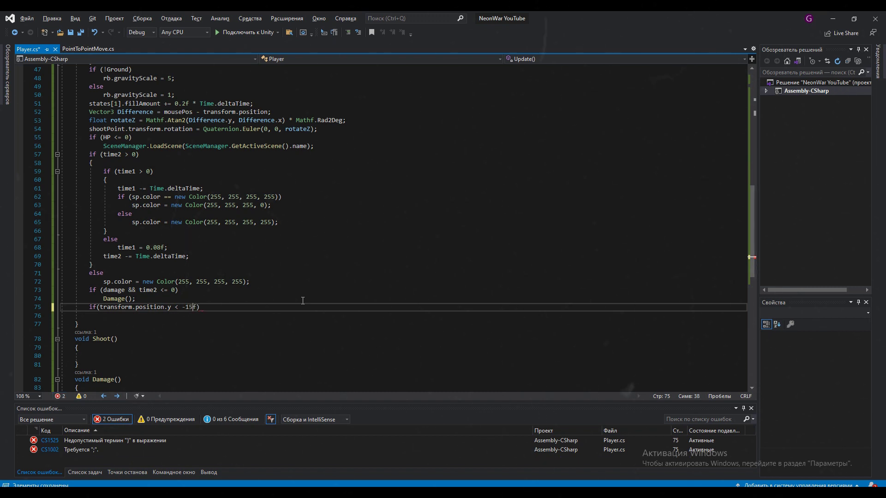
text(20)
key(Return)
Copy the scene-reload line into the fall check's body.
click(46, 146)
key(ctrl+c)
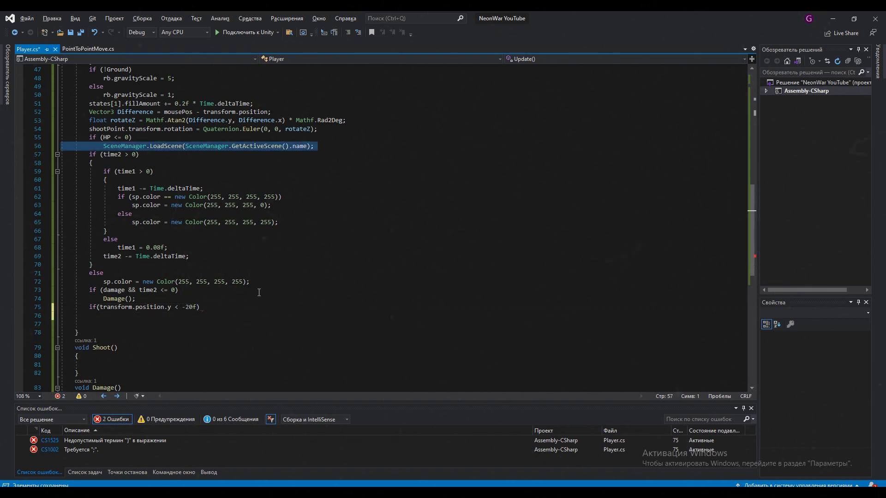
click(368, 316)
key(ctrl+v)
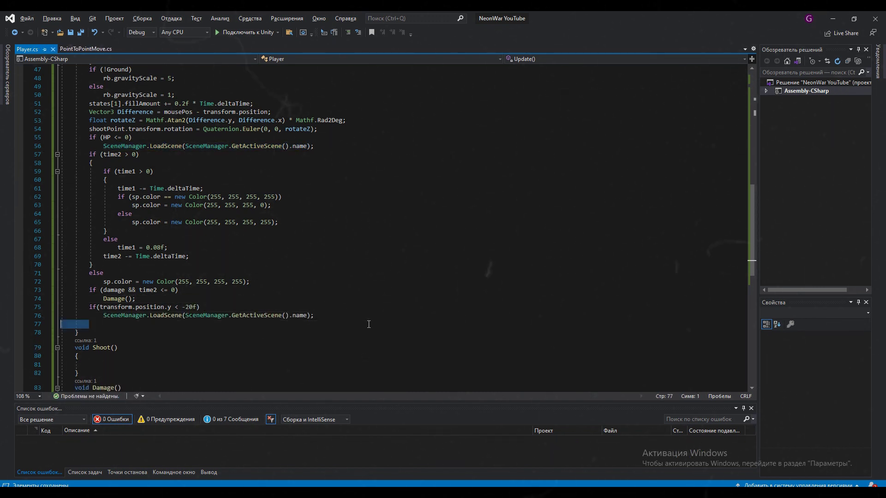
key(Delete)
key(Delete)
key(End)
key(Return)
Add OnCollisionEnter2D that adds the collider to colliders and, on a 'damage' tag, calls Damage() and sets damage = true.
text(void On)
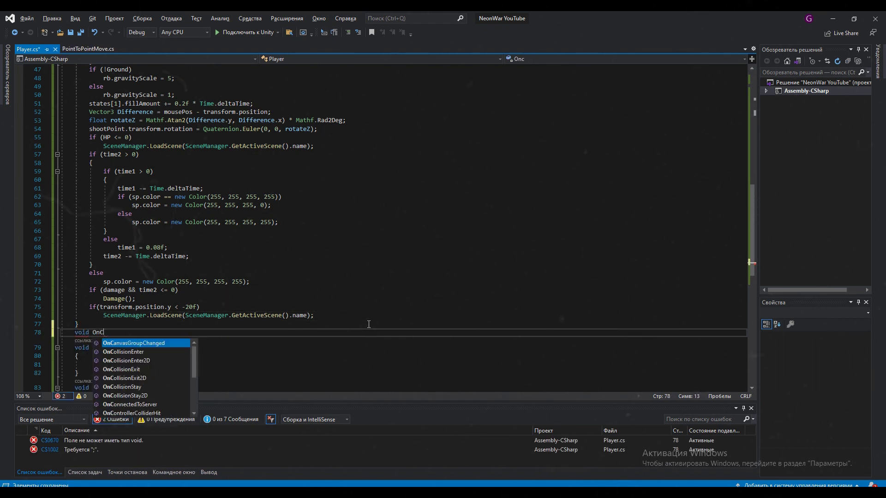
key(Return)
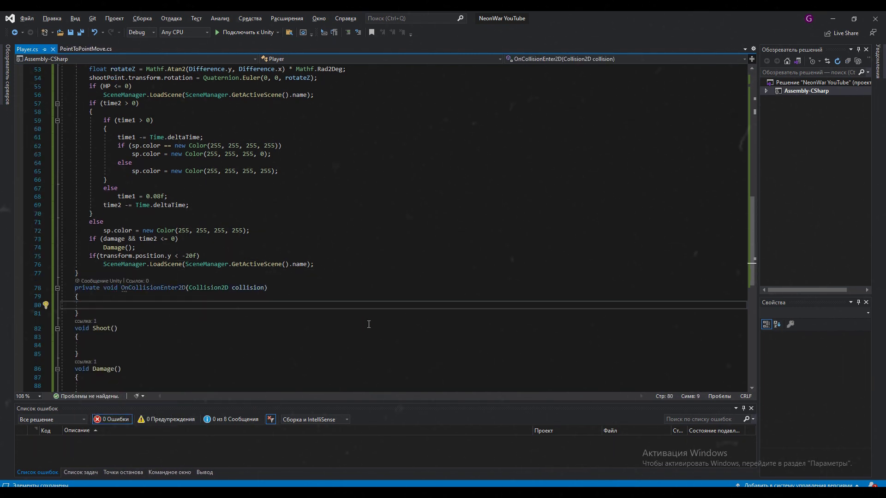
text(col.)
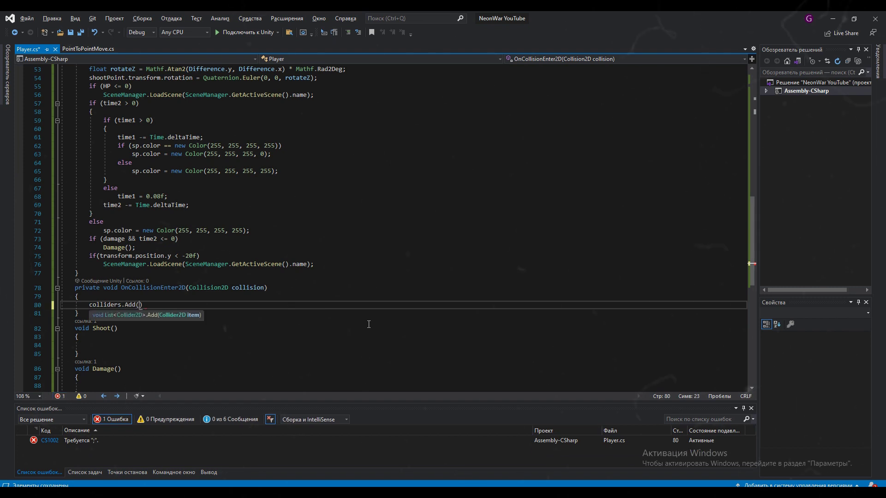
text(col)
key(Return)
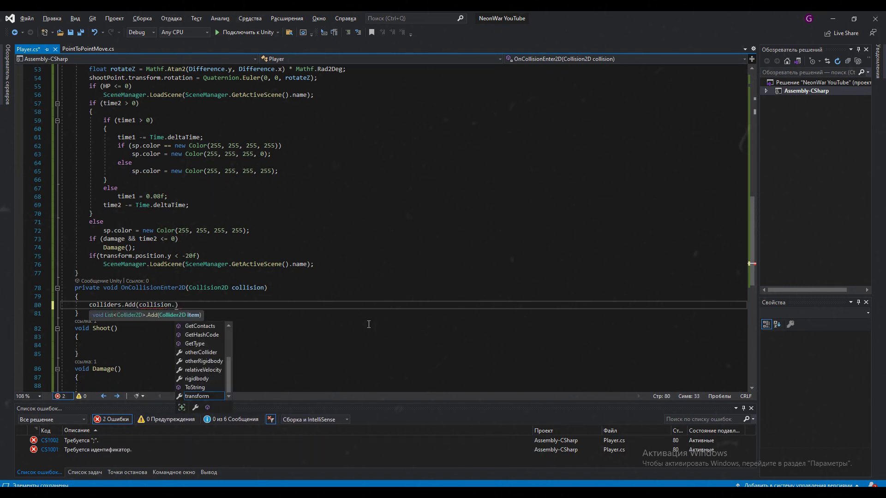
text(col)
key(Return)
key(End)
key(Return)
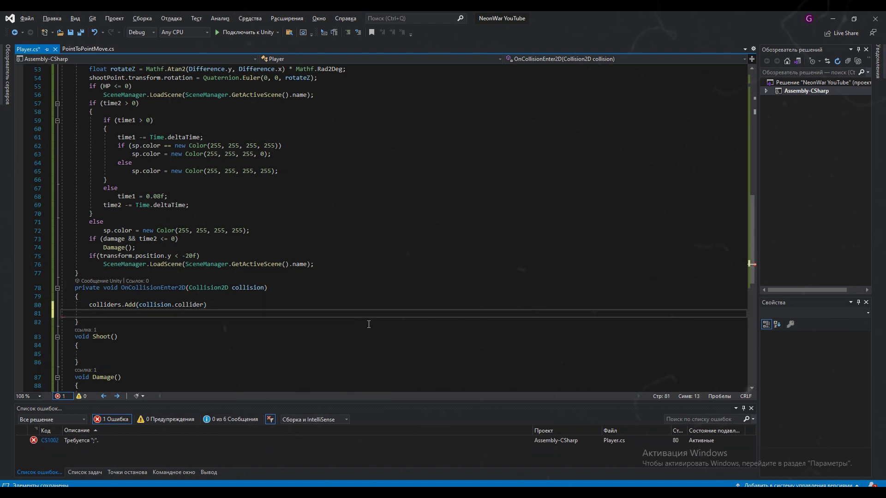
text(if(collision.gameObject.tag ==)
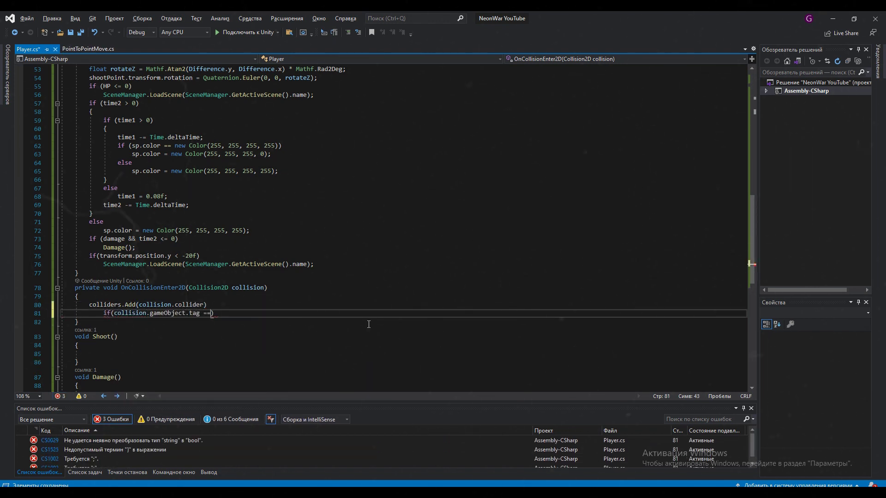
key(Up)
key(End)
text(;)
scroll(369, 324, up, 1)
key(Down)
key(End)
key(Return)
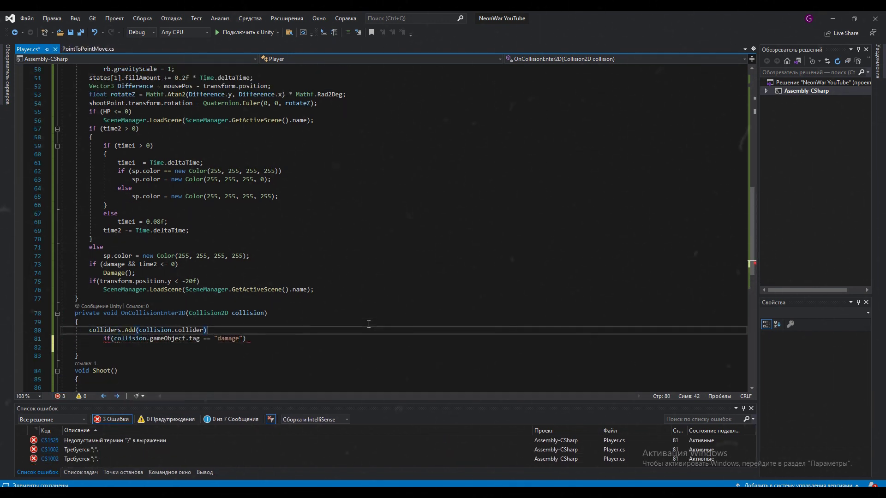
text({)
key(Return)
text(Damage();)
key(Return)
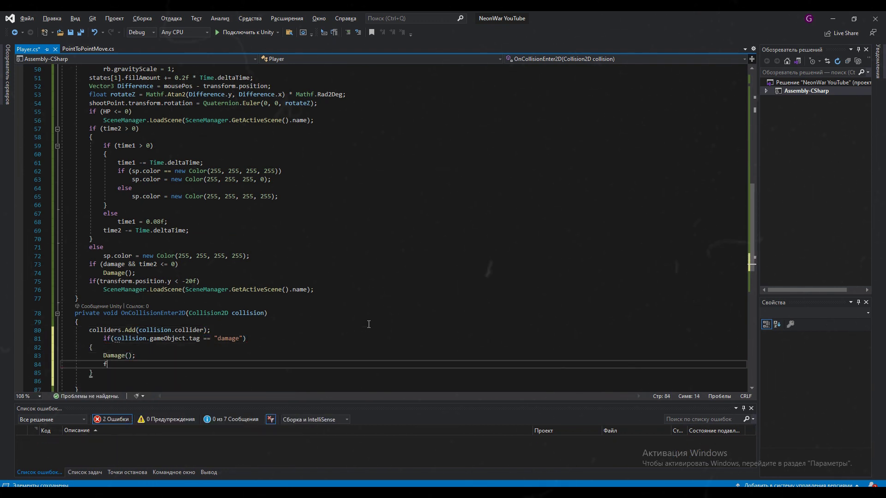
text(damage = true;)
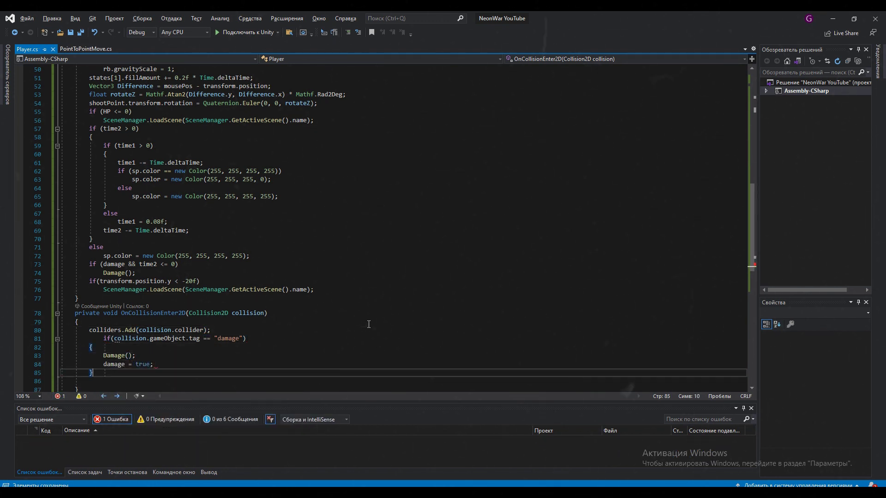
scroll(342, 305, down, 4)
Add OnCollisionExit2D that removes the collider from colliders and sets damage = false, then save Player.cs.
key(Down)
key(Down)
key(Down)
key(End)
key(Return)
text(OnCollisionExit2D)
key(Return)
text(colliders.)
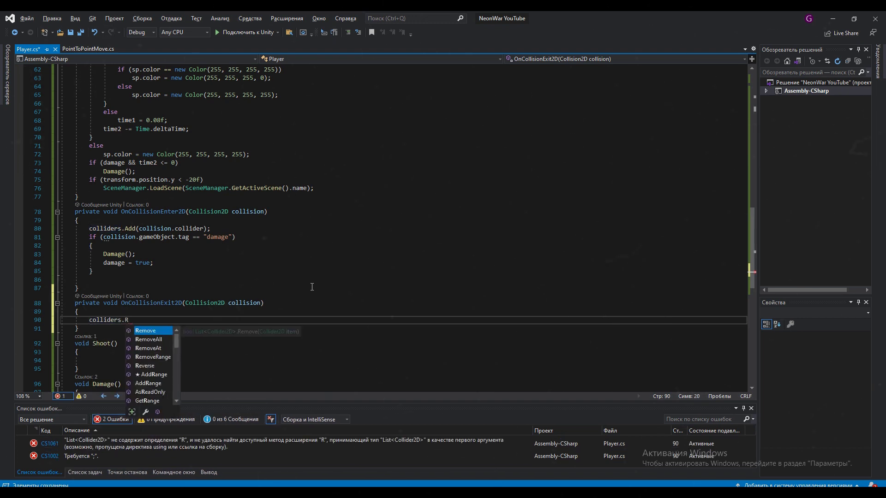
text(Remove(collision.collider))
key(Up)
key(Up)
key(Up)
key(Home)
key(shift+Down)
key(shift+Down)
key(shift+Down)
key(ctrl+c)
key(Down)
key(Down)
key(Down)
key(ctrl+v)
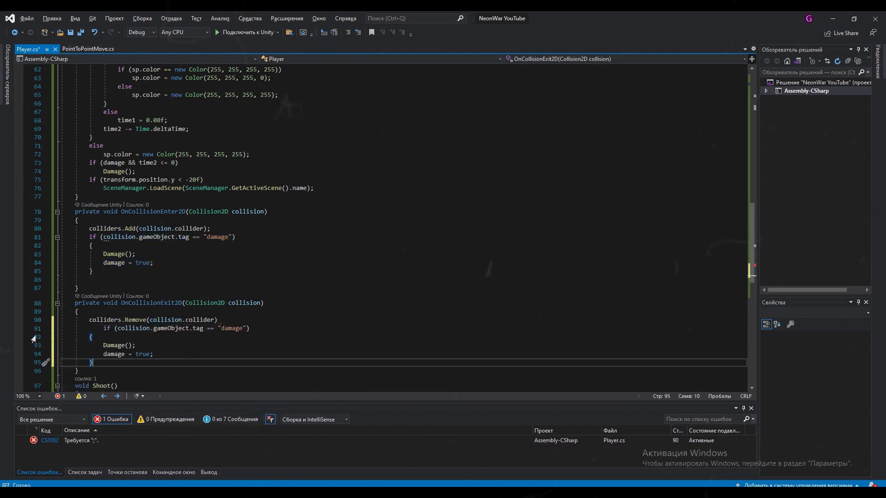
click(146, 340)
key(Up)
key(Up)
key(End)
text(;)
key(Down)
key(Down)
key(Down)
key(End)
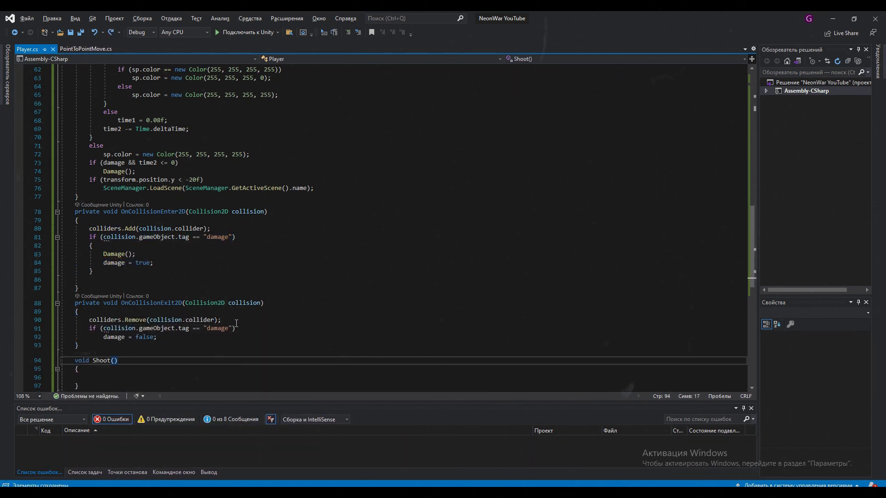
key(ctrl+s)
scroll(281, 281, down, 2)
scroll(281, 280, up, 5)
click(409, 263)
In Update, set Ground to true when colliders.Count > 0, otherwise false.
key(Return)
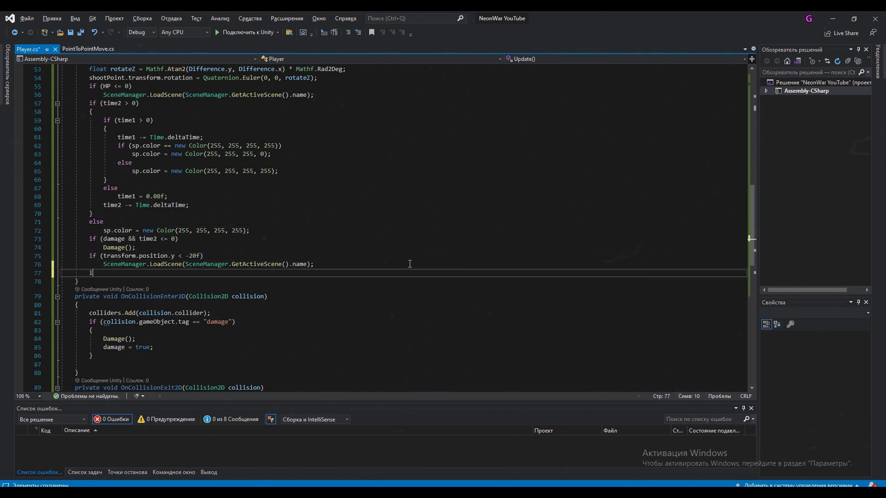
text(if(col.)
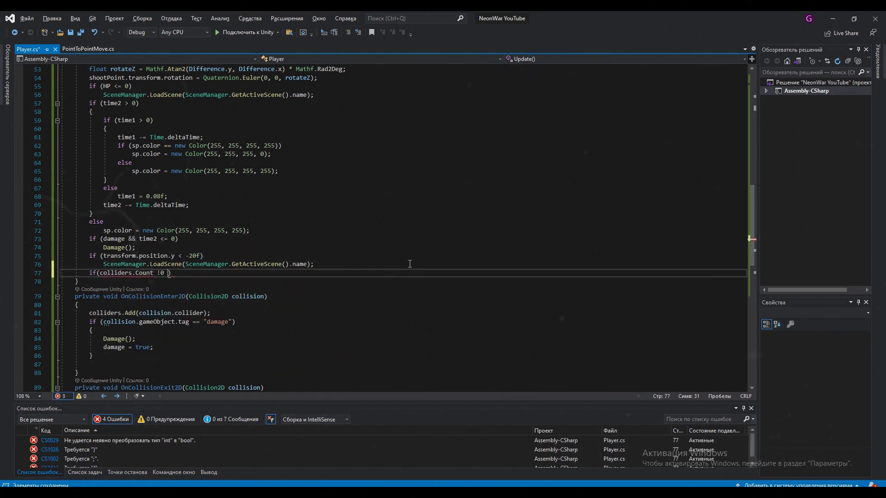
text())
key(Return)
text(gr)
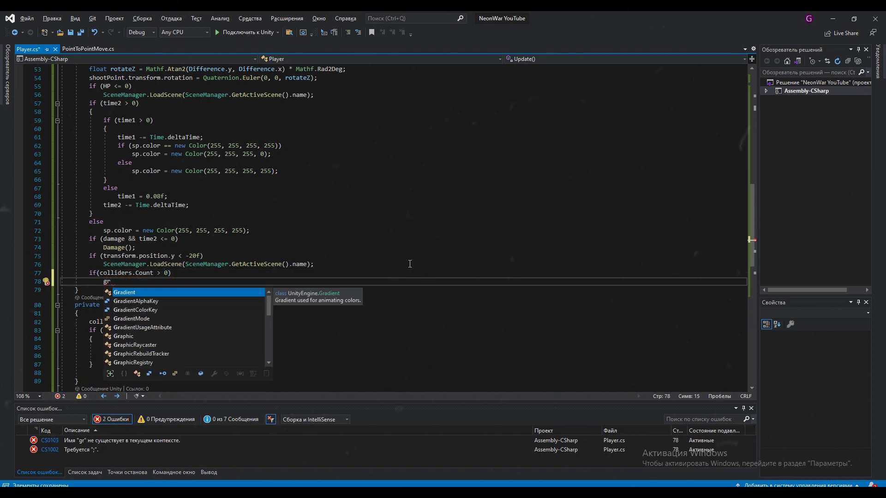
text( = true;)
key(Return)
text(else)
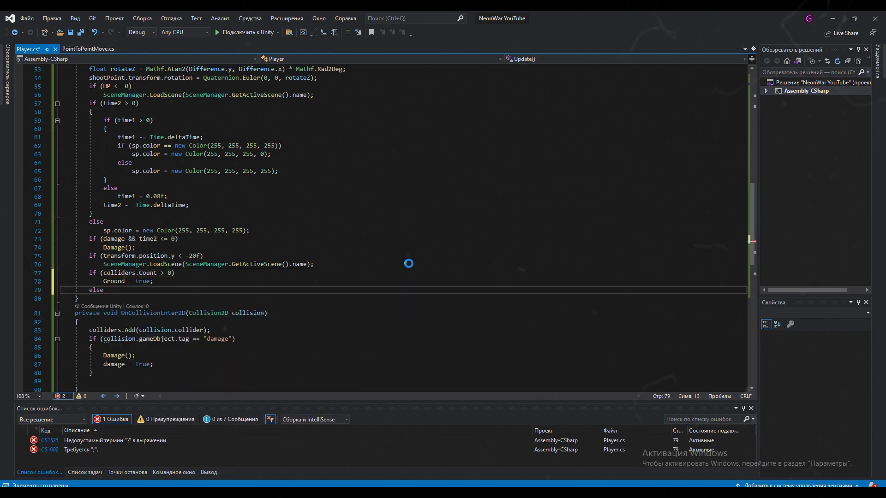
key(Return)
text(Ground = false;)
In Shoot, instantiate the bullet at shootPoint's position and rotation when states[1].fillAmount >= 0.25f.
scroll(409, 264, down, 7)
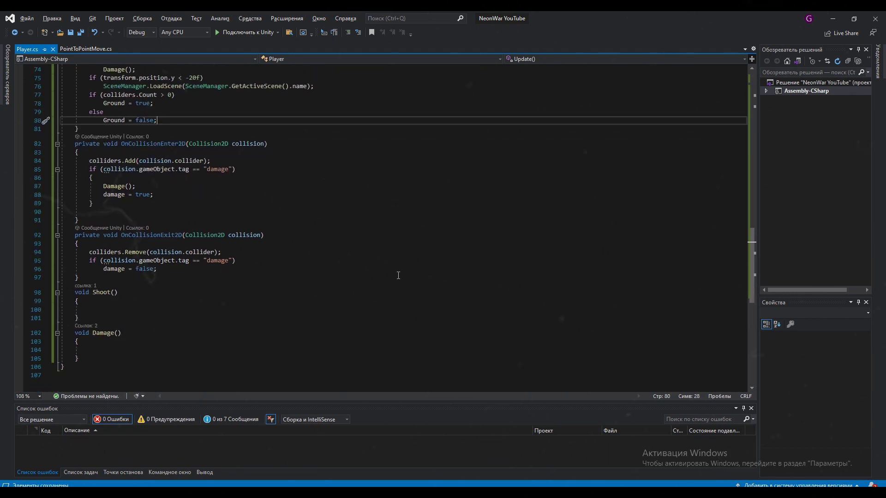
click(351, 312)
text(if(states[1].fillAmount >= 0.25f)
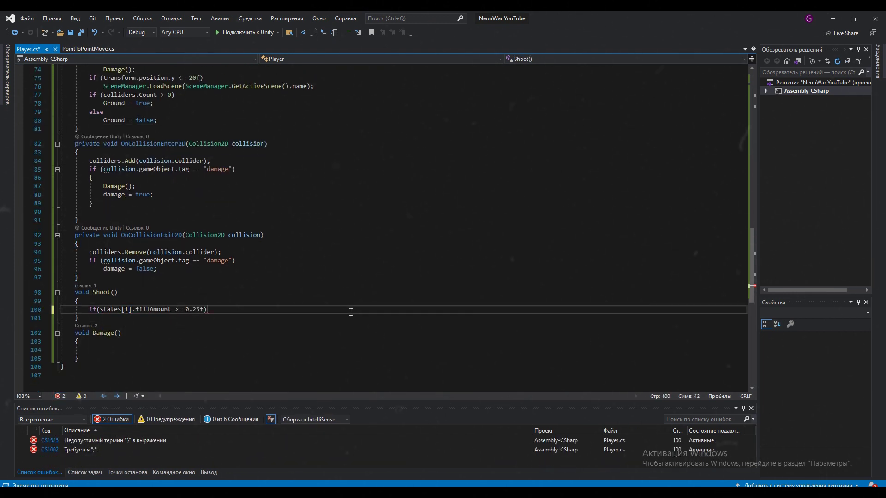
key(Return)
text(Instantiate(bullet.)
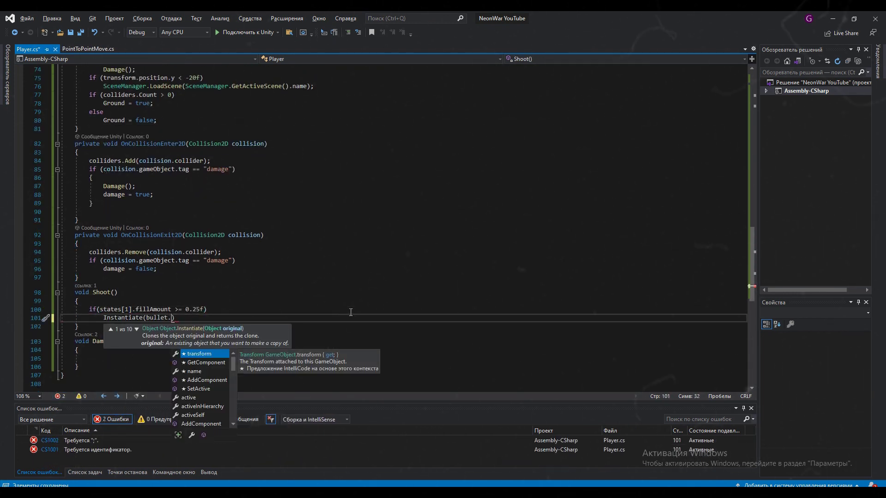
key(BackSpace)
text(, shootPoint.transform.position)
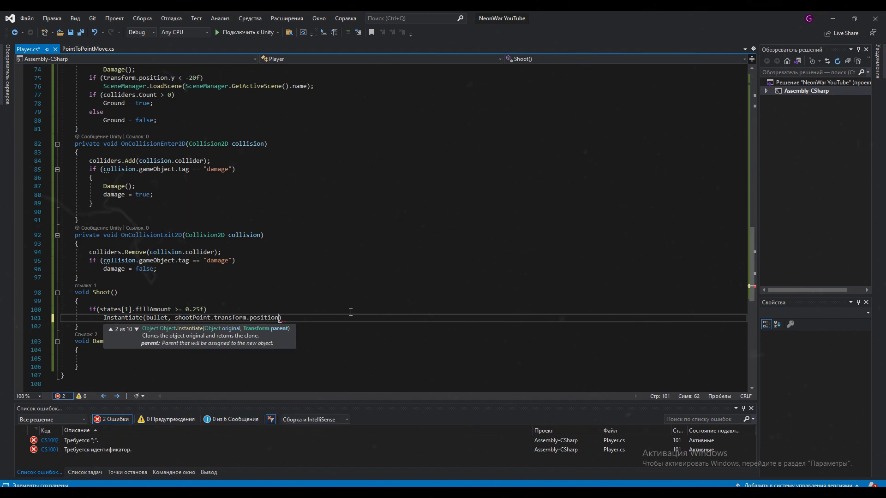
text(, shootPoint.transform.rotation);)
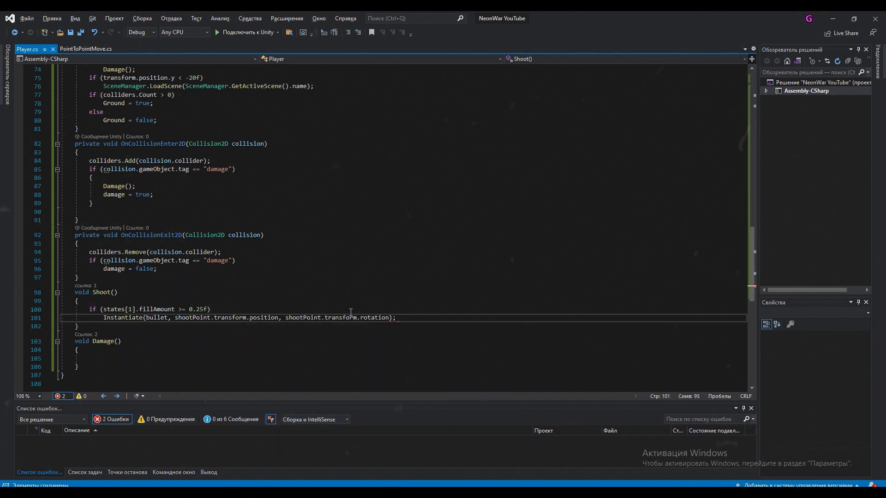
Make Shoot subtract 0.25f from states[1].fillAmount inside a braced if block, and save Player.cs.
key(Return)
text(s -)
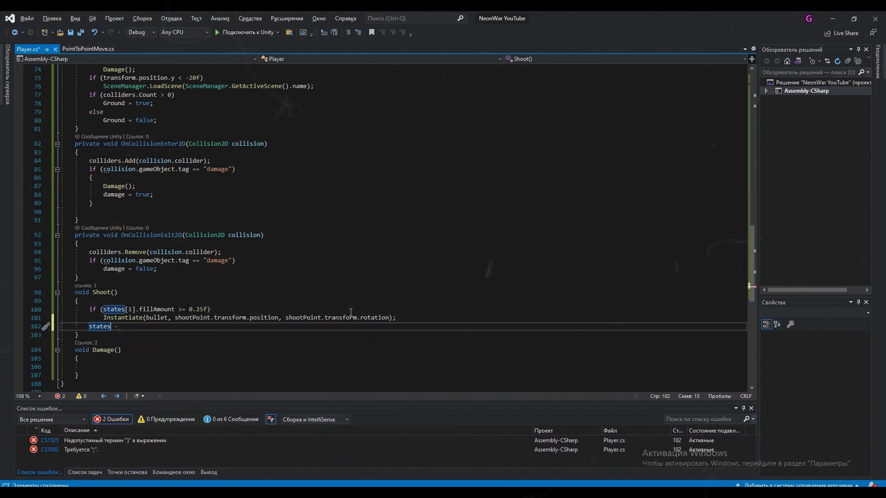
key(Up)
key(Up)
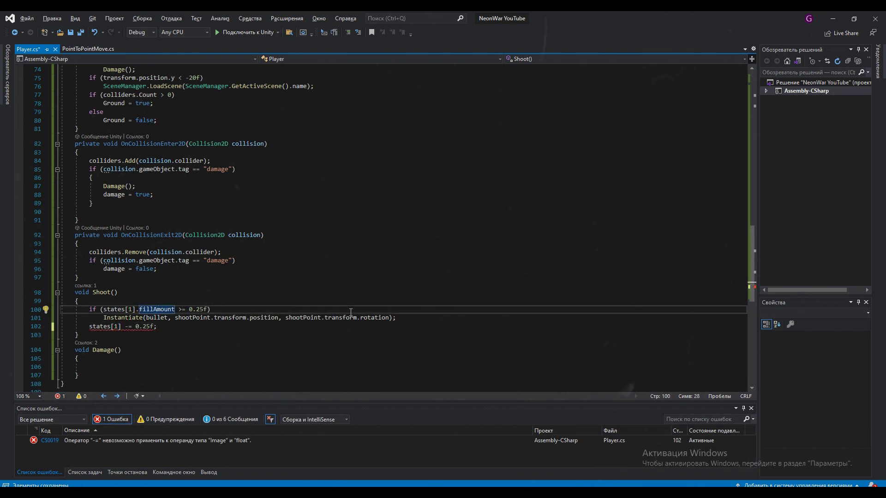
key(Down)
key(Down)
key(Left)
key(Left)
key(Left)
text(.fillAmount)
key(Up)
key(Up)
key(Up)
key(Down)
key(End)
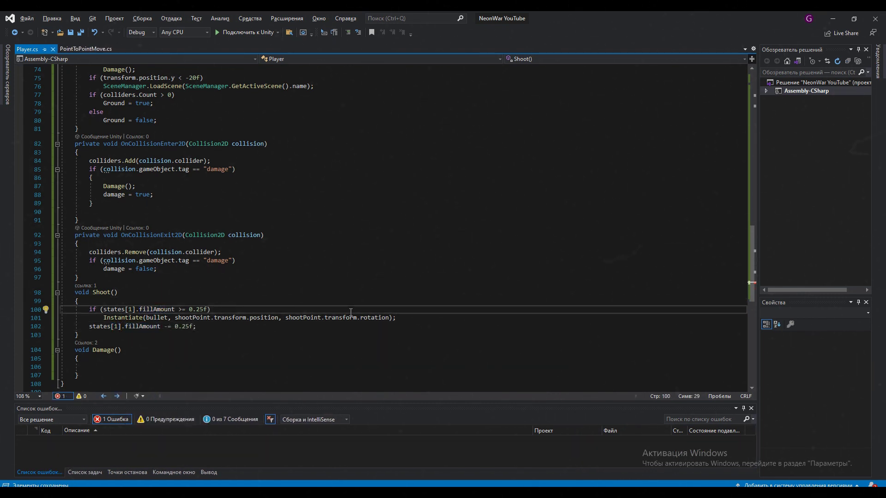
key(Return)
text({)
key(Down)
key(Down)
key(End)
key(Return)
text(})
key(Return)
key(BackSpace)
key(ctrl+s)
In Damage, decrement HP, reduce states[0].fillAmount by 1f / maxHP, and set time2 to 1.5.
scroll(351, 312, down, 3)
click(350, 312)
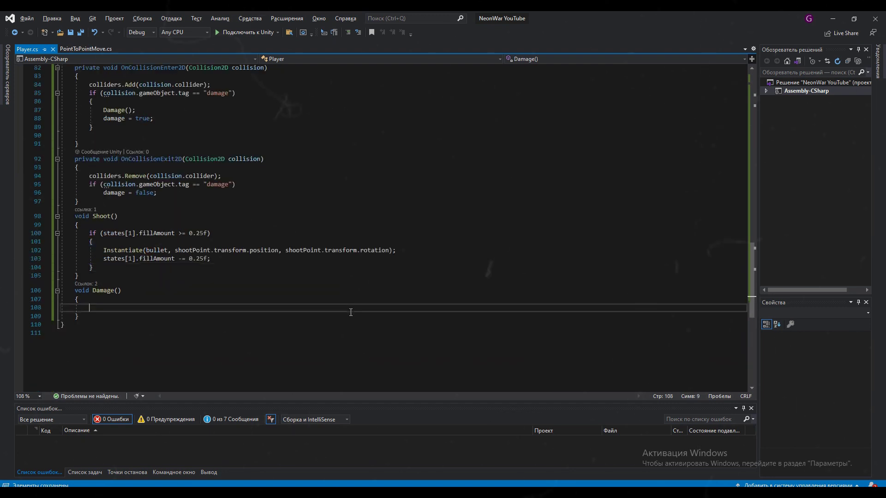
text(HP--;)
key(Return)
text(states[0].)
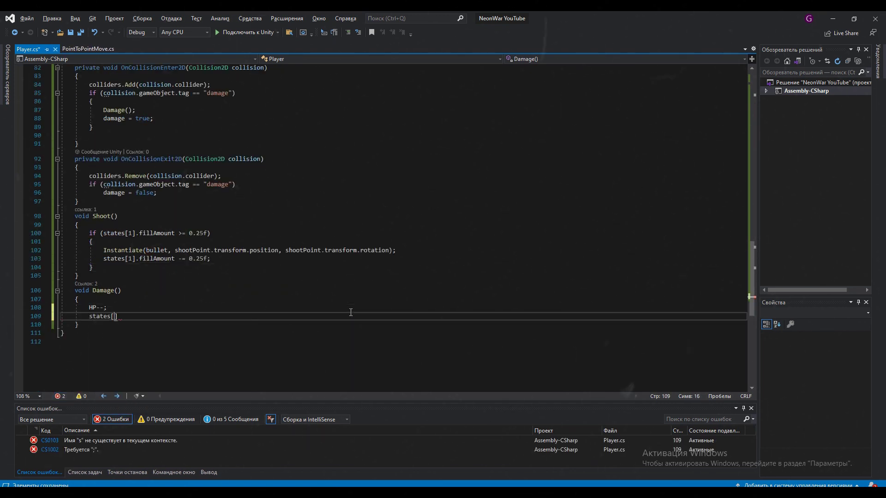
text(fillAmount -= 1f / m)
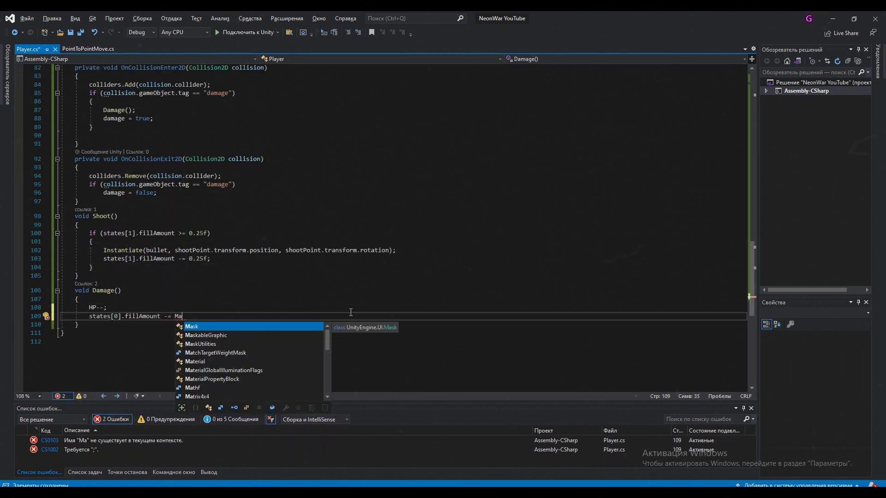
text(ax)
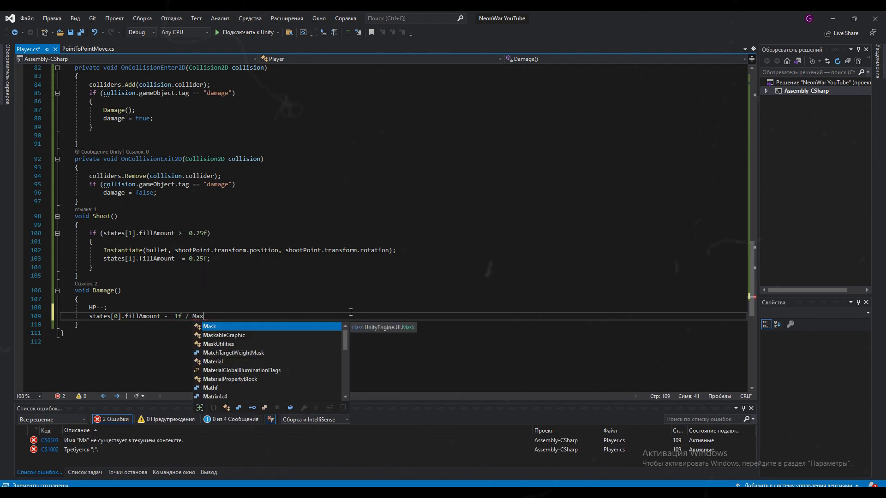
text(HP;)
key(Return)
text(time2 )
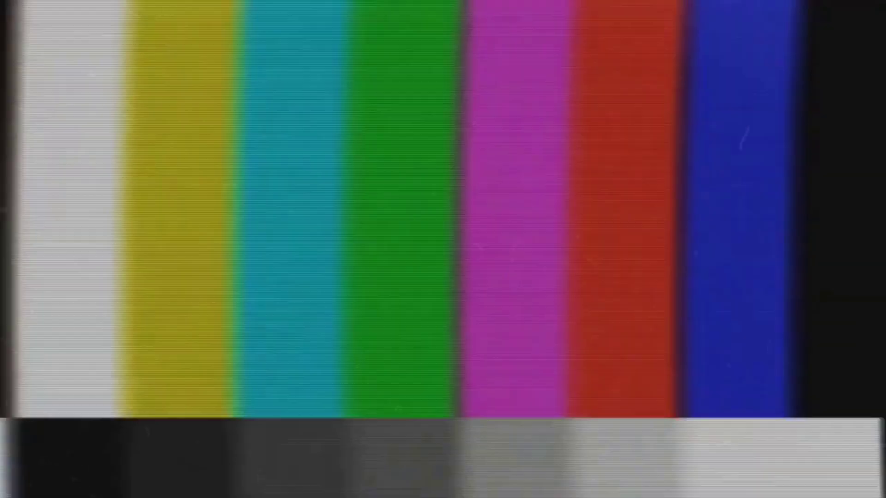
text(transform.position = Vector3.Lerp(new Vector3(transform.position.x, transform.position.y, *10f), new Vector3(Player.transform.)
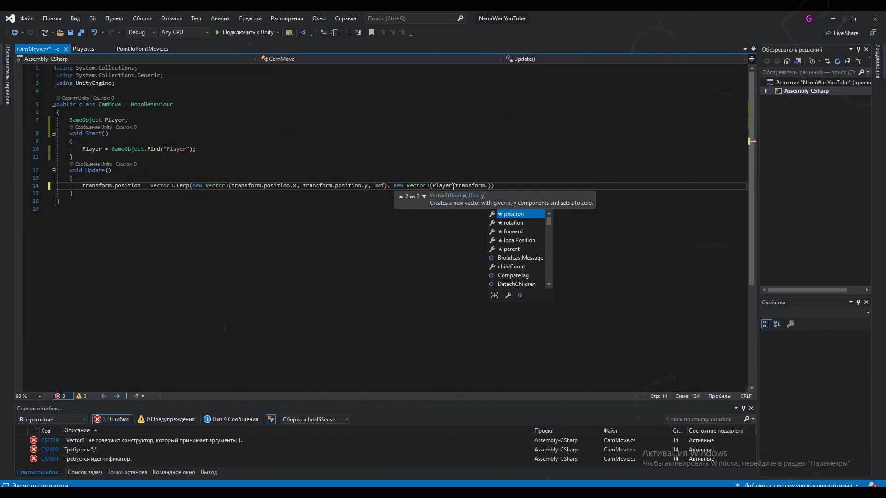
text(position.x, Player.transform.position.y + 2f, -10f), 3f * Time.deltaTime);)
Complete CamMove's Lerp line toward the player's position times Time.deltaTime and save CamMove.cs.
key(ctrl+s)
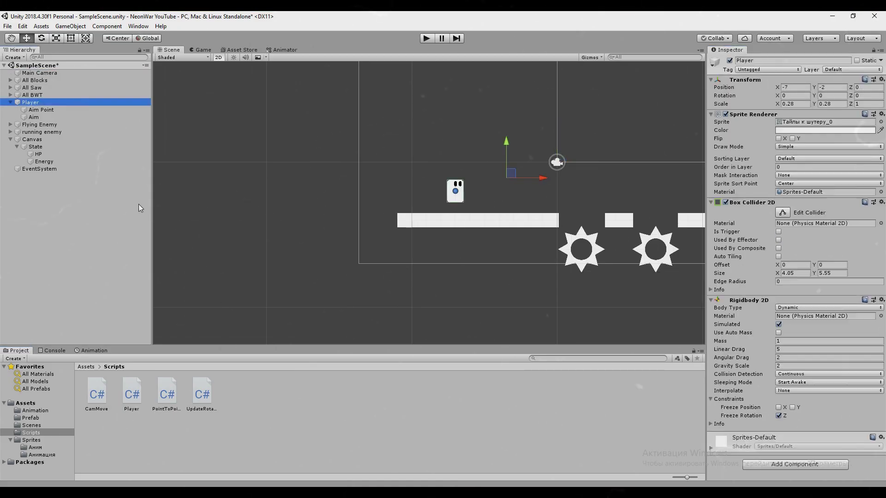
drag(132, 394, 776, 437)
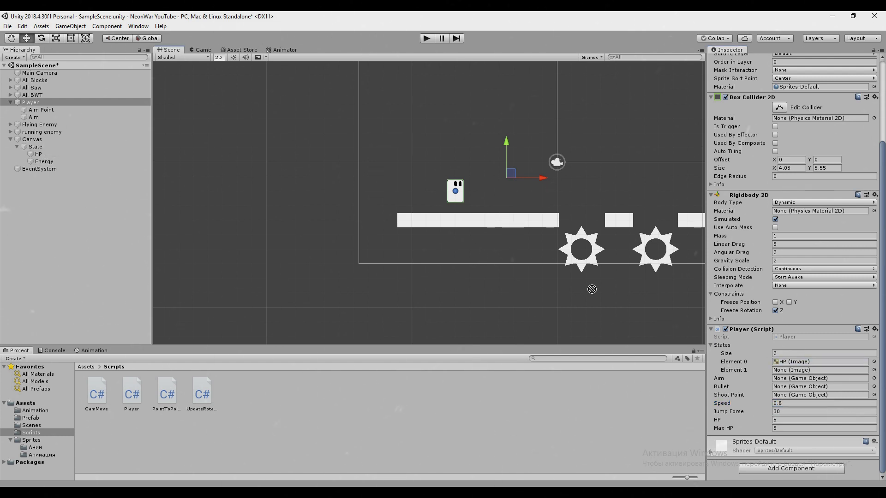
Play-test jumping left and right with the following camera, try a shot, then stop and open the Prefab folder.
key(ctrl+p)
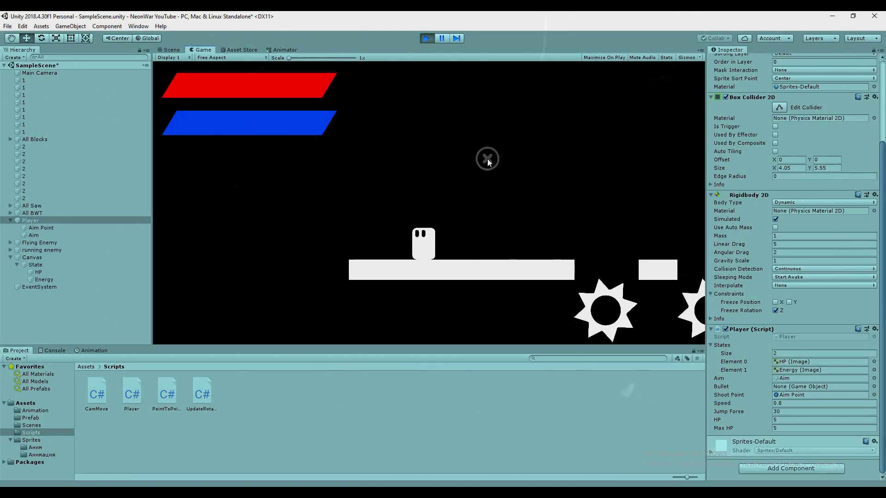
key(space)
key(space)
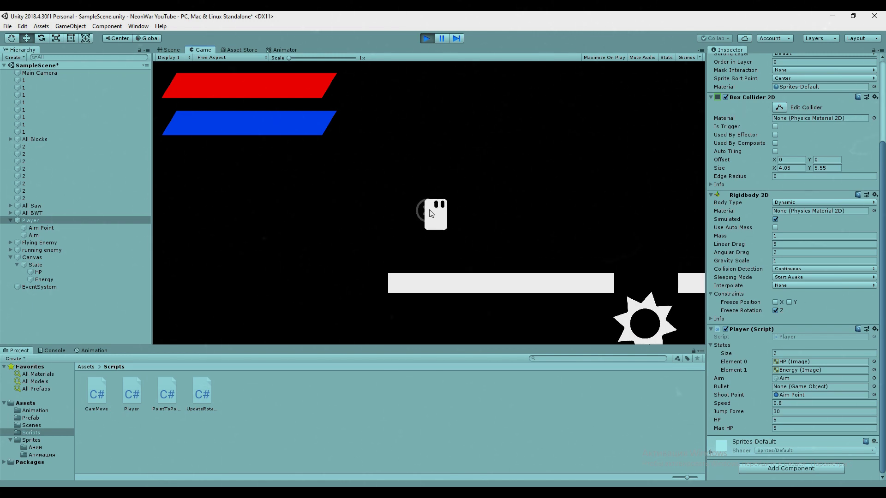
key(space)
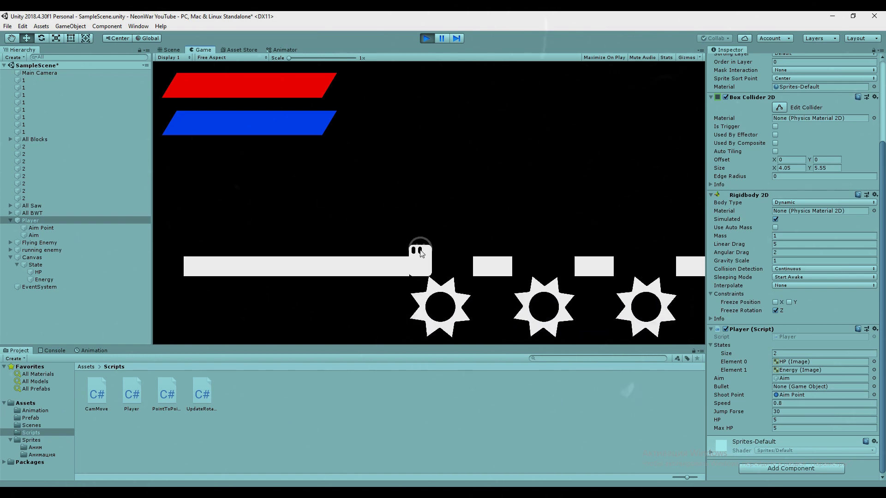
key(space)
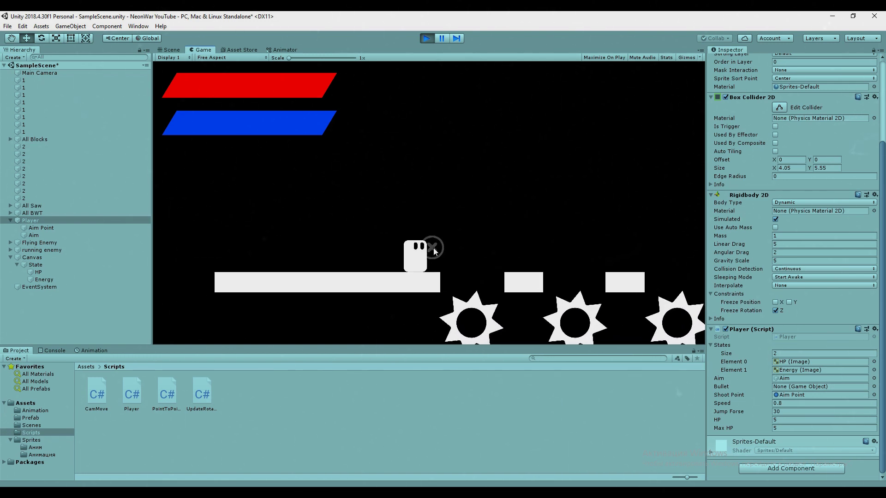
key(space)
click(456, 217)
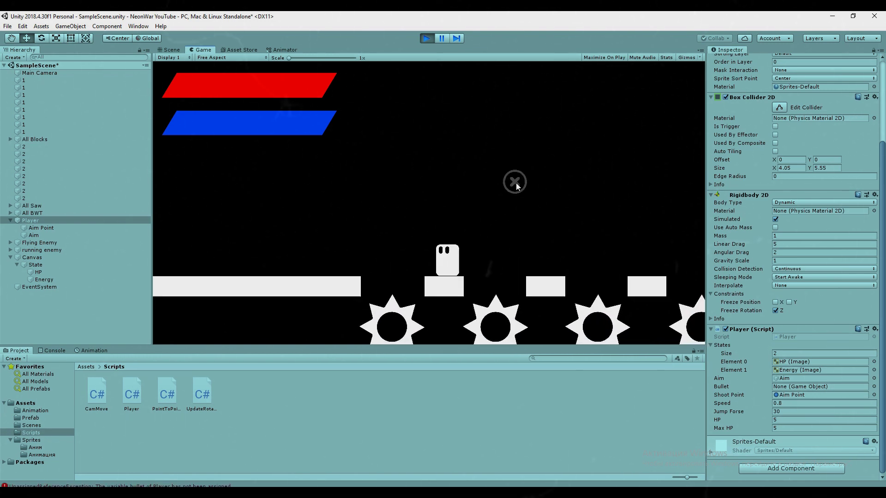
key(space)
key(a)
key(space)
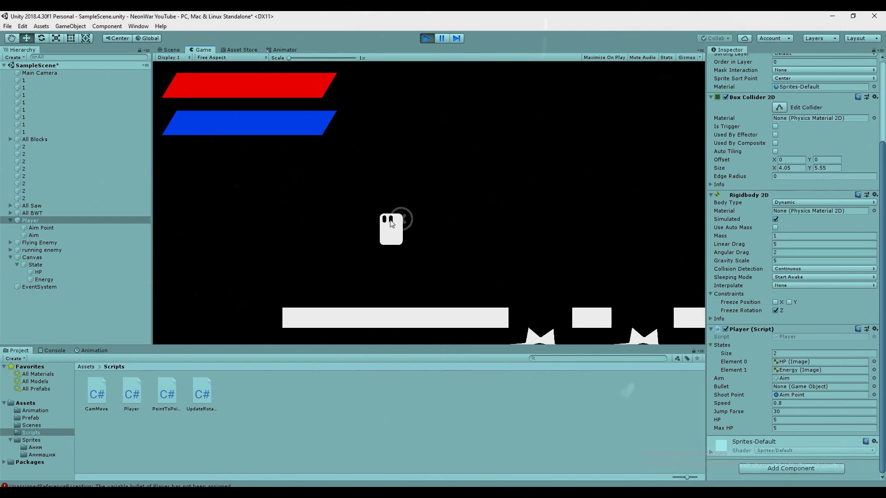
key(space)
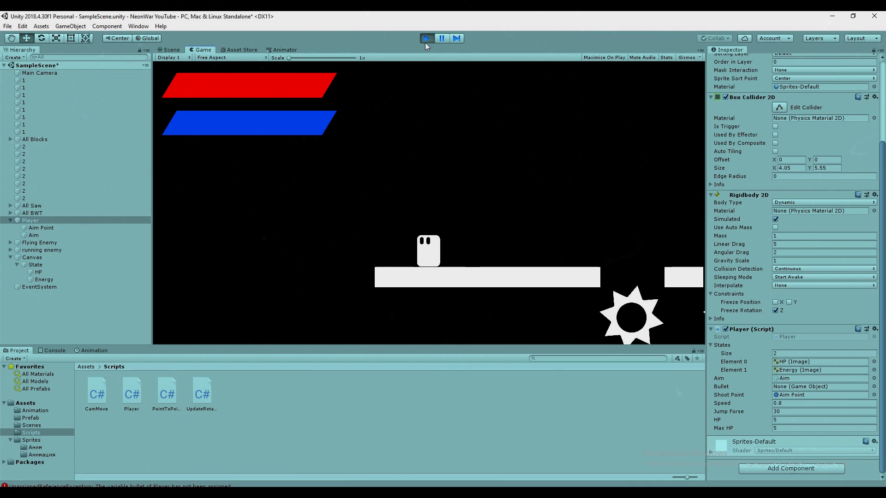
click(425, 42)
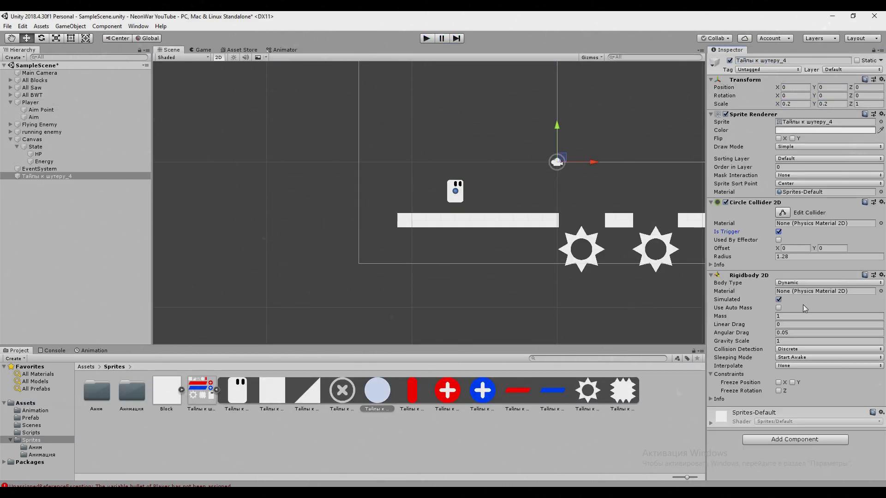
click(31, 418)
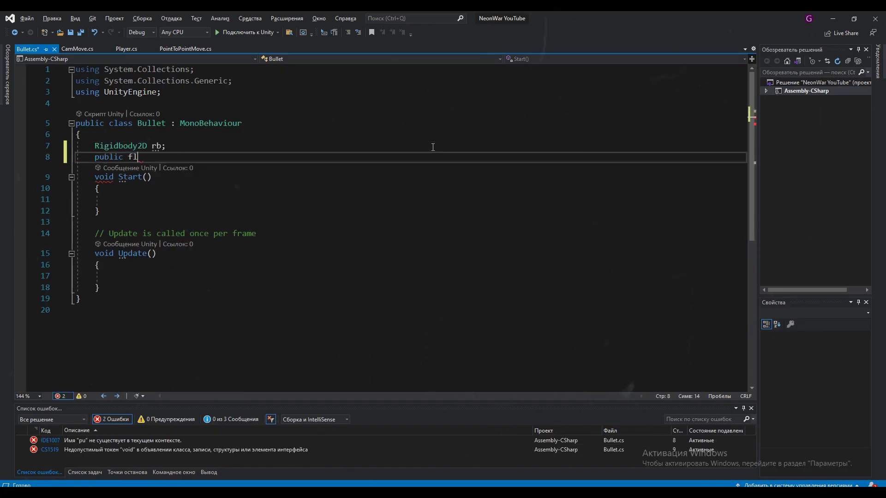
In Bullet's Start, get the Rigidbody2D and set rb.velocity to transform.right * speed.
text(b = GetComponent<Rigidbody2D>();         rb.velocity = transform.right * speed;     }     void Update()     {         time -= Time.deltaTime;         if (time <= 0f)             Destroy(gameObject);)
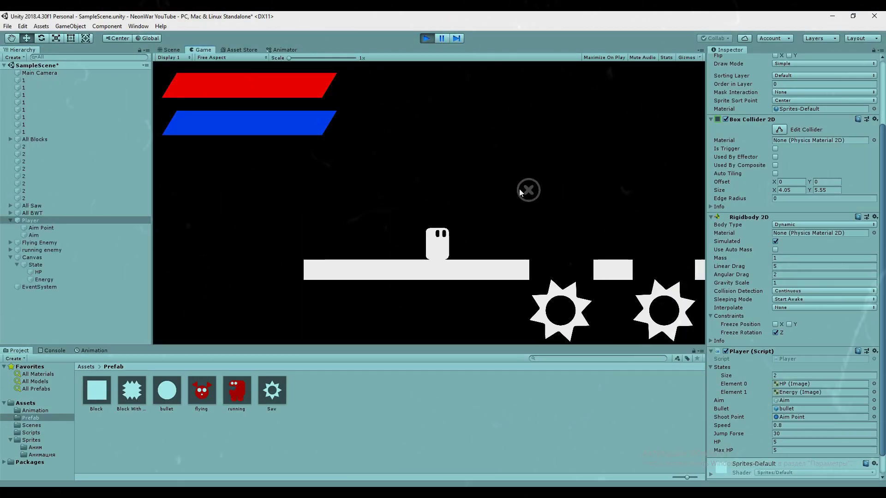
Fire five bullets toward the aim point and red enemy while moving and jumping, then stop play.
key(d)
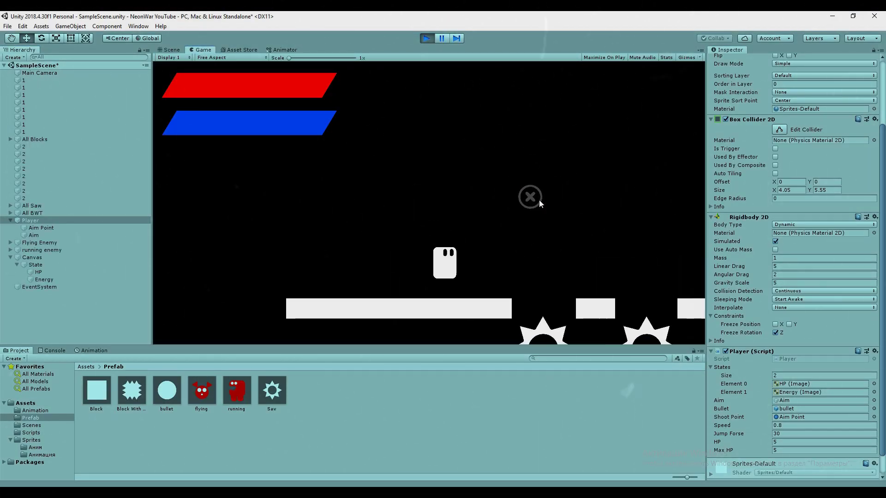
click(547, 205)
click(549, 185)
click(543, 159)
click(334, 234)
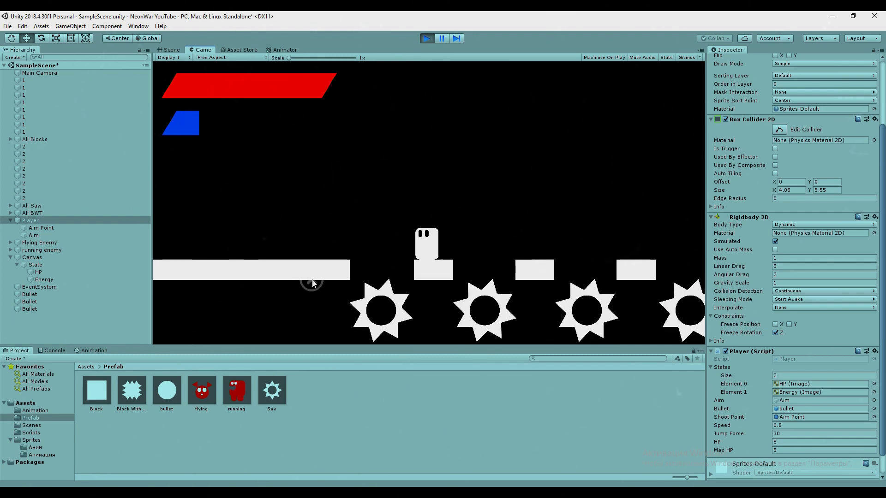
key(space)
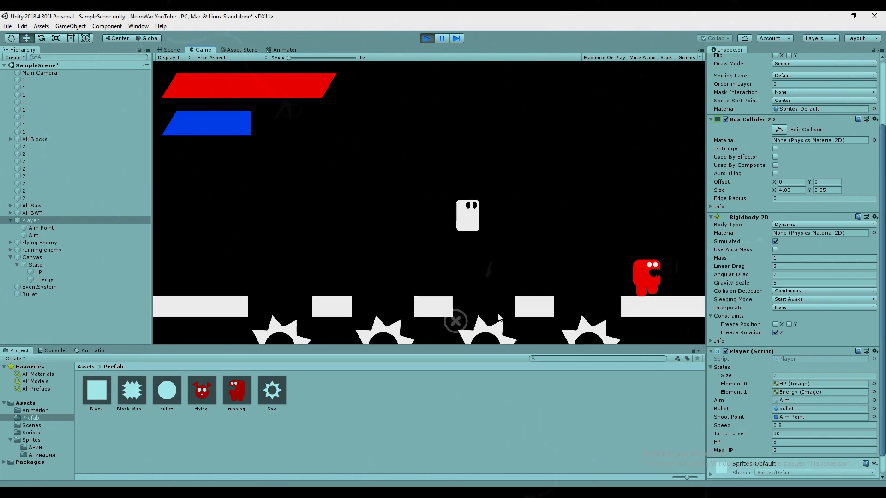
click(591, 295)
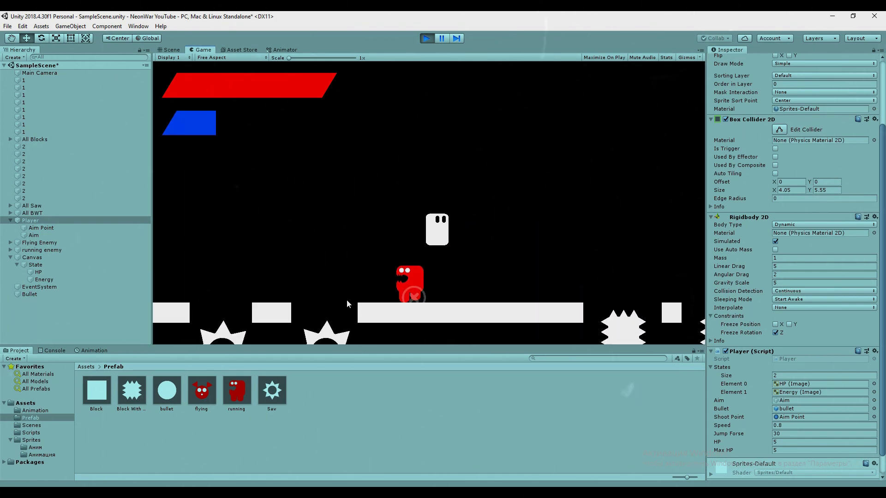
key(ctrl+p)
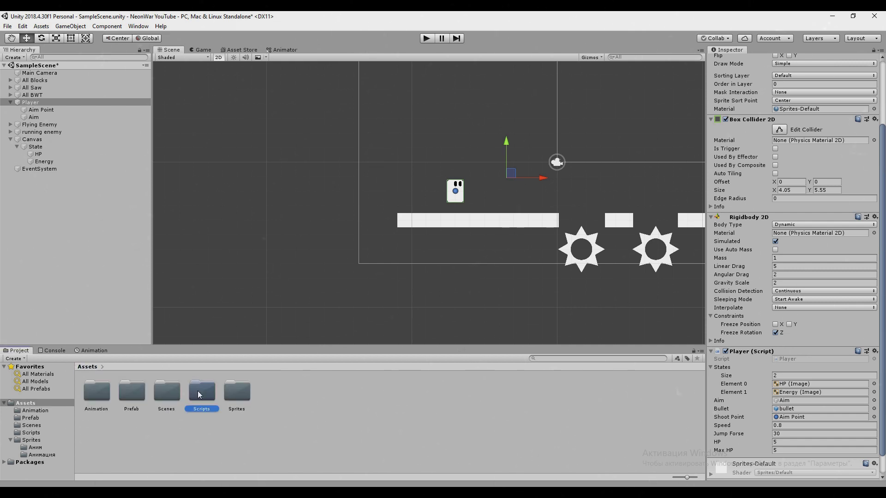
Create a new C# script named Enemy in the Scripts folder.
double_click(200, 395)
right_click(312, 425)
mouse_move(332, 199)
click(484, 173)
text(Enem)
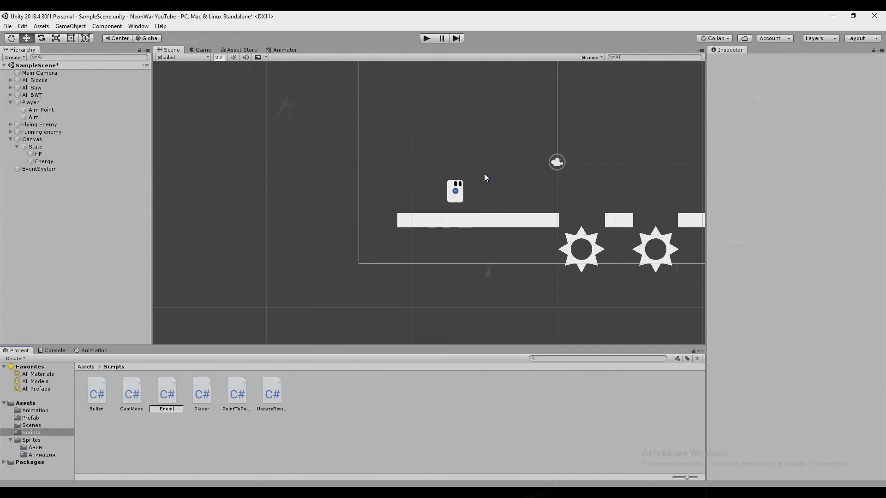
text(y)
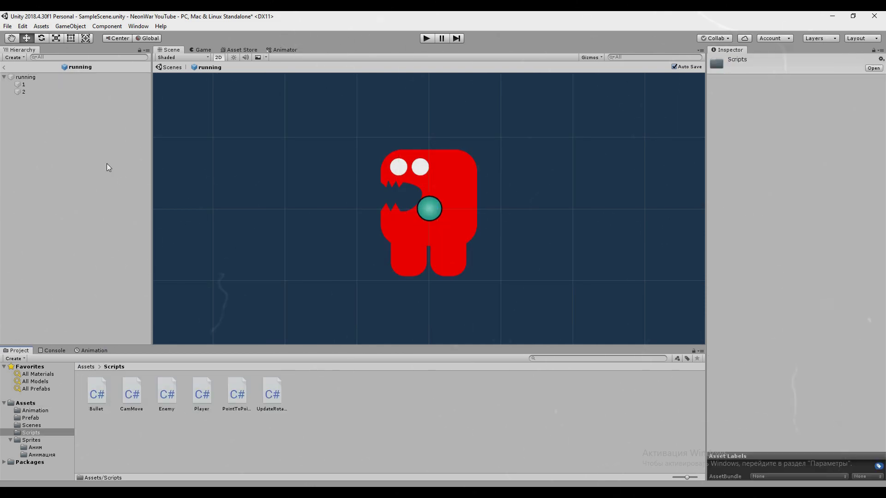
Attach the Enemy script to the running enemy and set its HP to 5.
drag(166, 394, 599, 365)
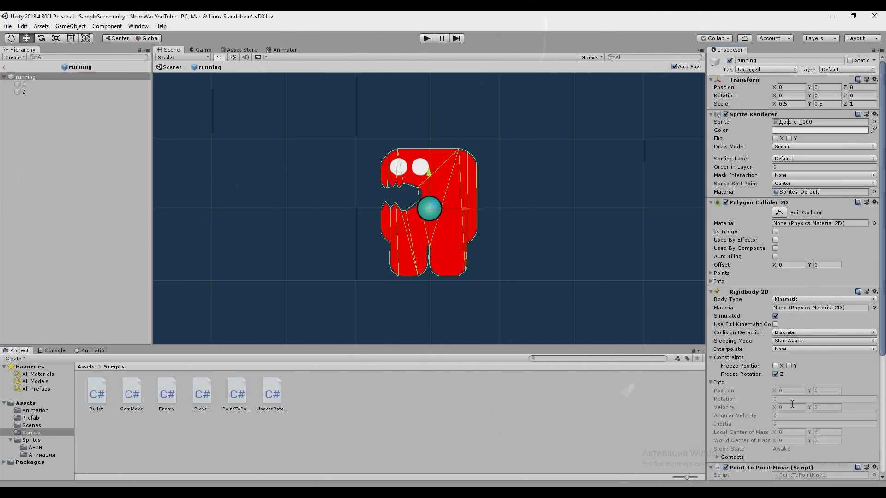
click(824, 409)
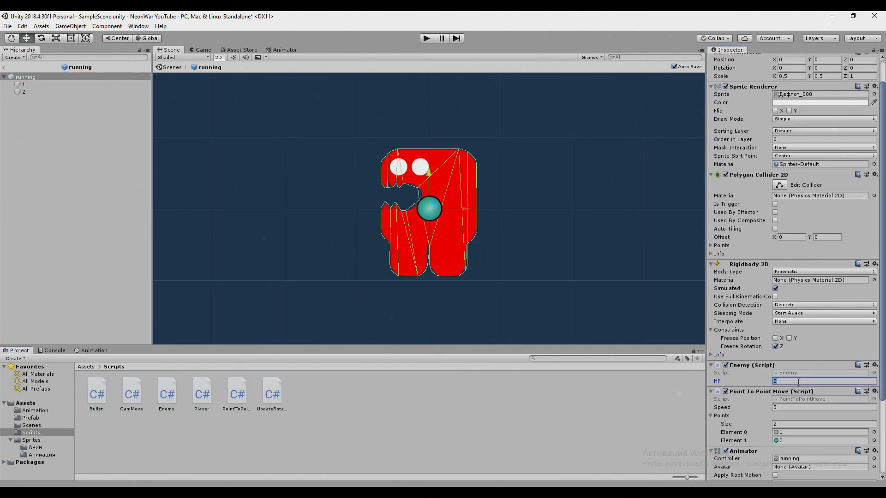
text(5)
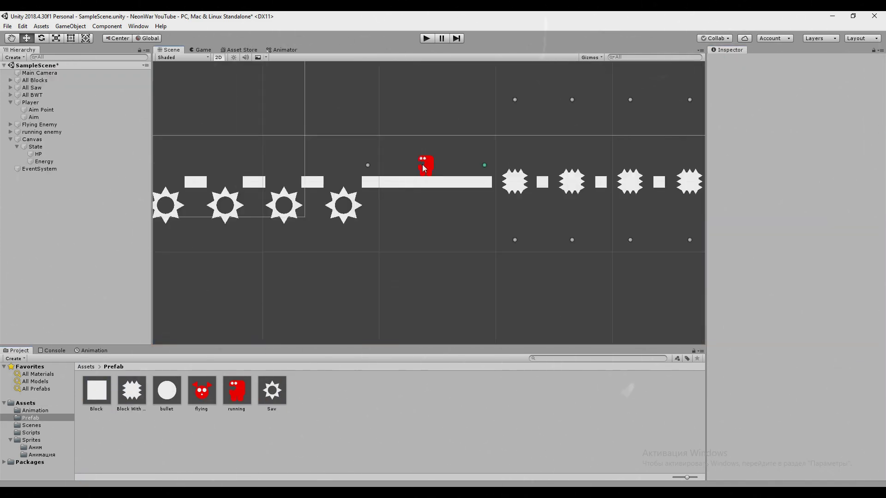
Adjust a waypoint of the Block With Thorns path, select the block, and start the game.
drag(439, 272, 438, 272)
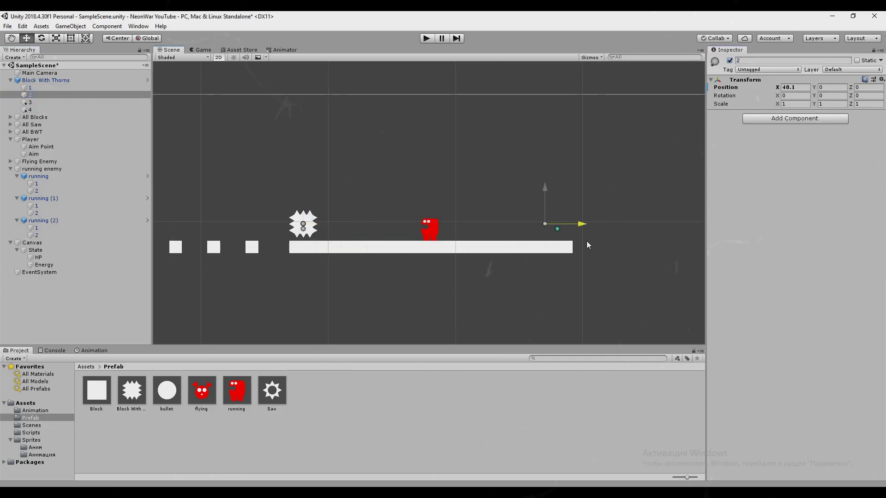
click(303, 223)
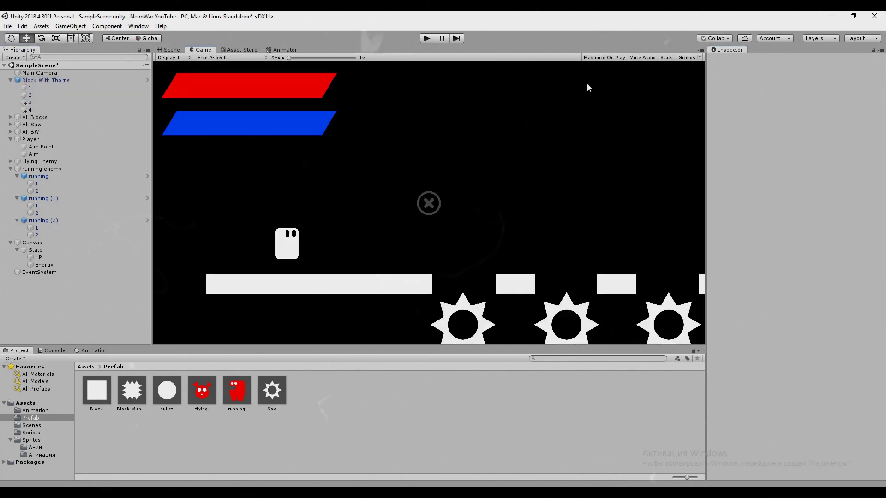
click(427, 38)
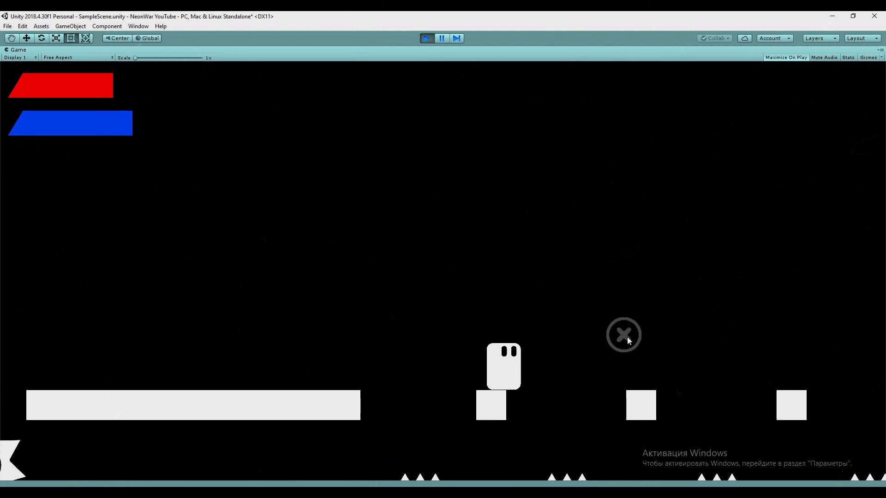
Fire four shots at the red enemy and ahead of the player near the moving spiked block.
click(682, 295)
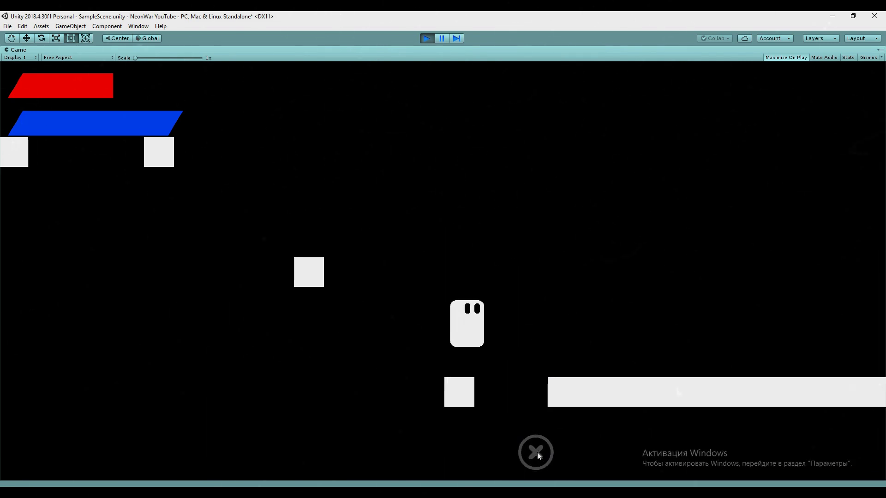
click(720, 341)
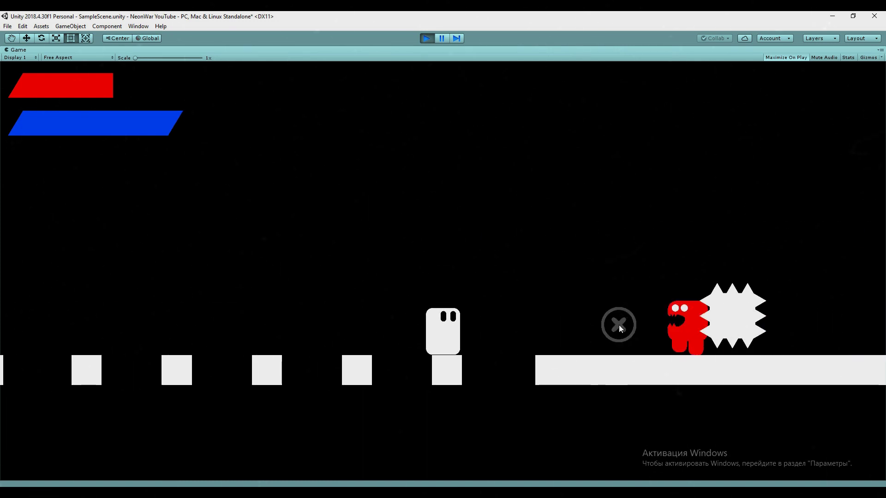
click(644, 331)
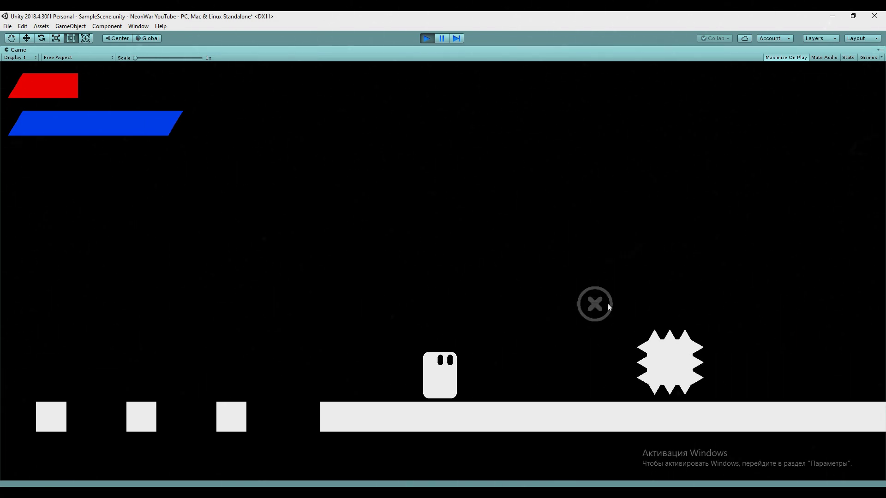
click(608, 303)
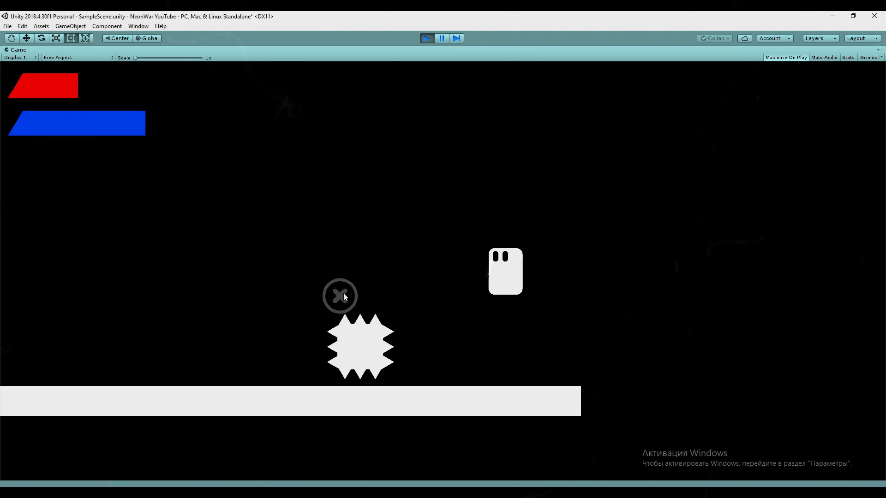